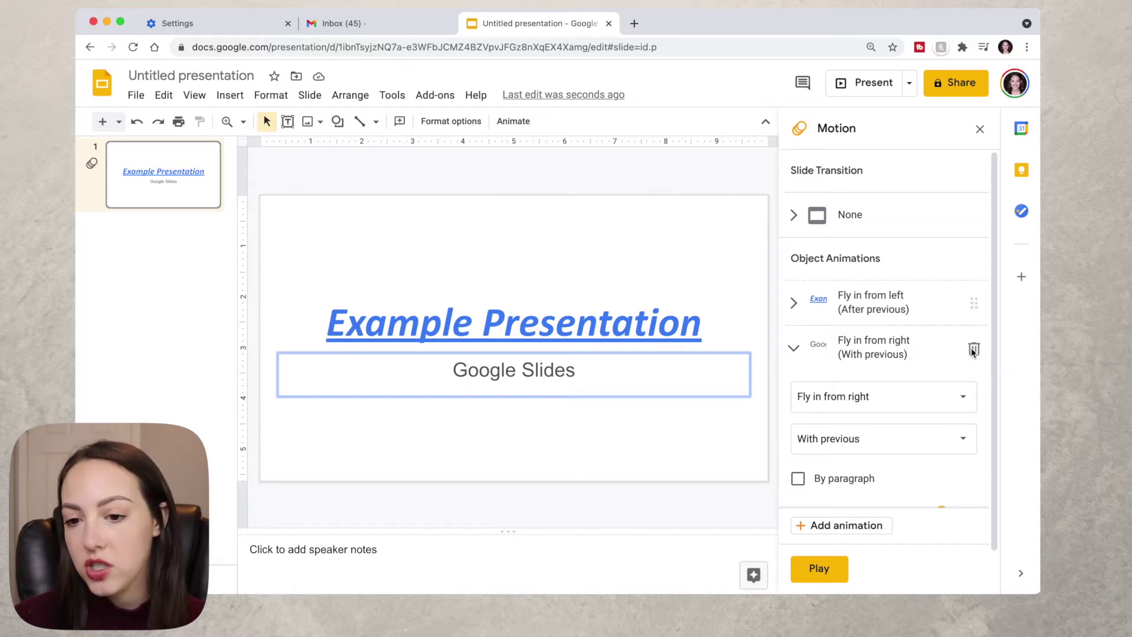
Delete the Fly in from right and Fly in from left animations from the title slide.
click(993, 307)
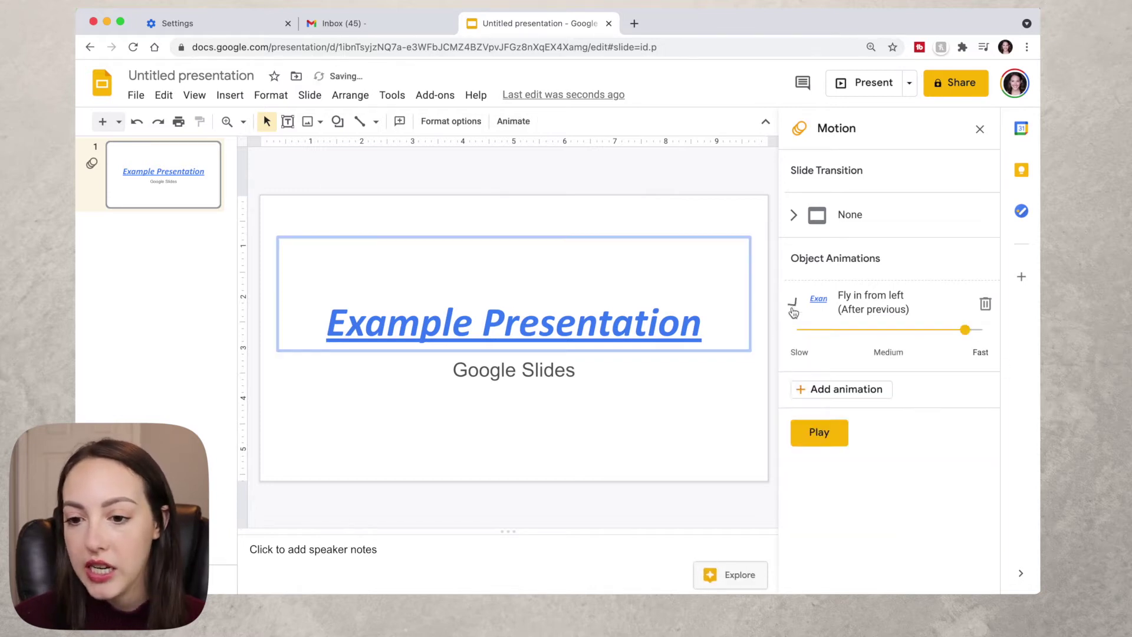
click(989, 302)
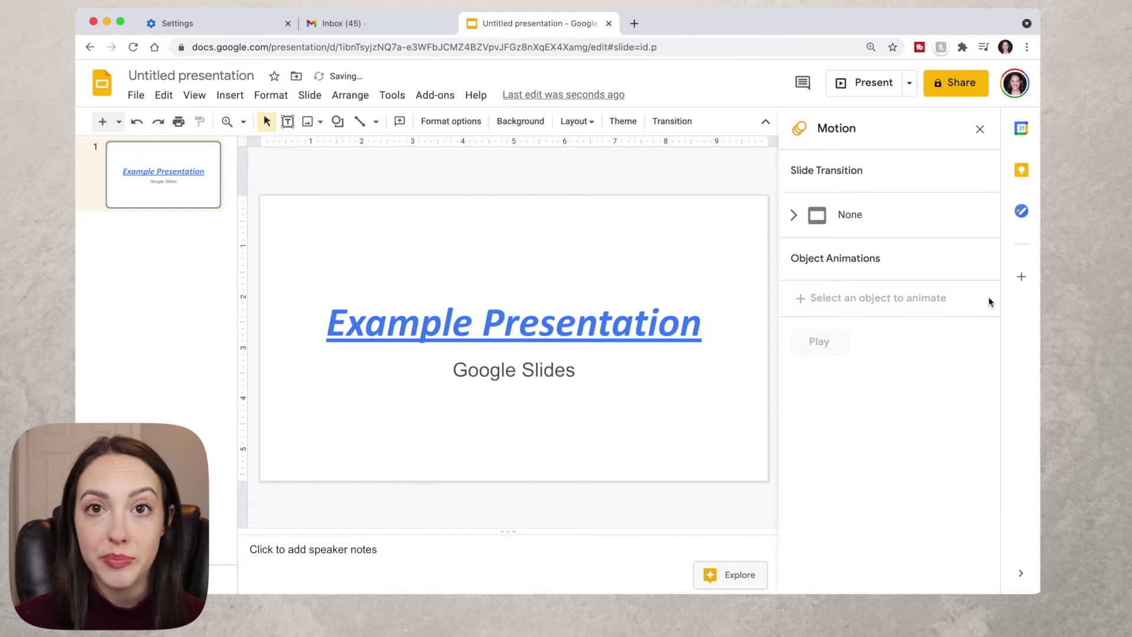
click(522, 185)
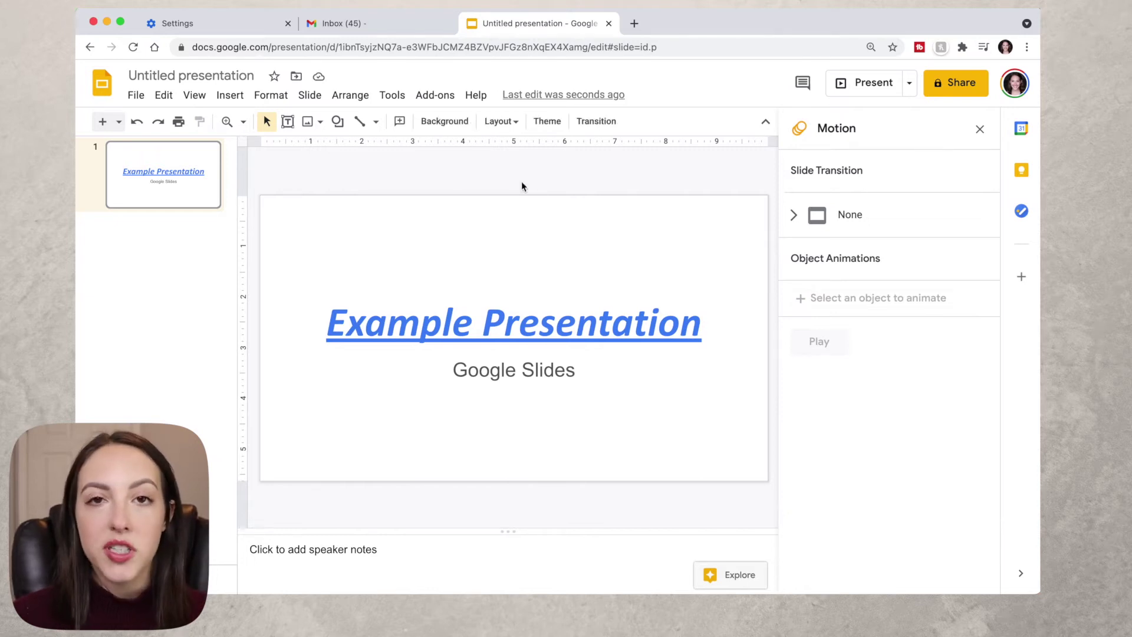
Make the title slide background light yellow, then change it to a yellow radial gradient.
click(448, 122)
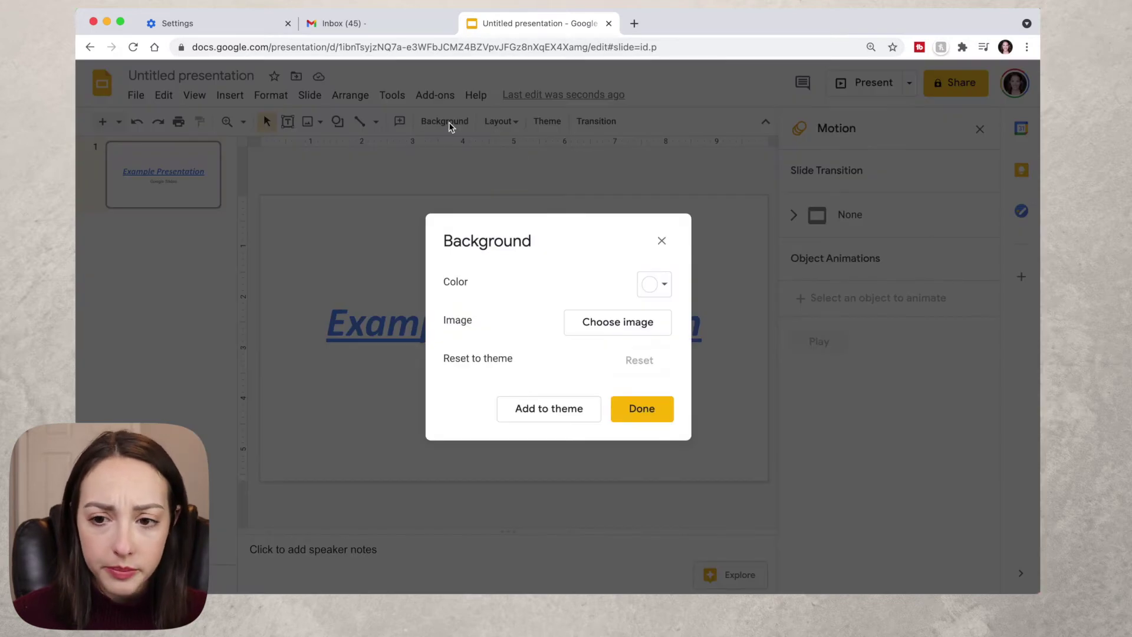
click(655, 285)
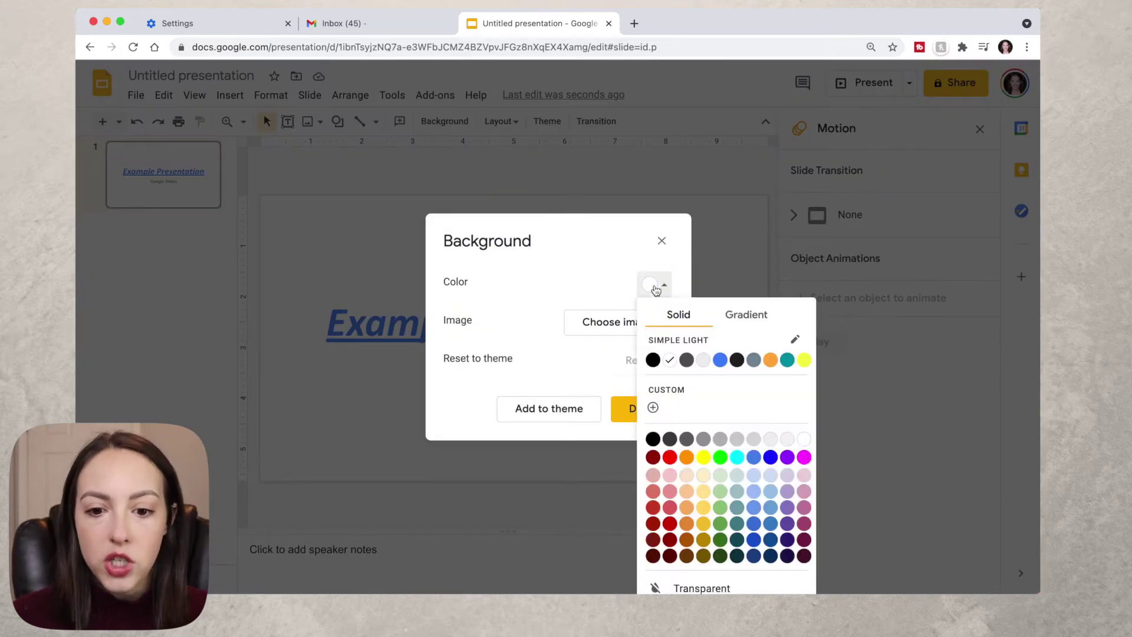
click(704, 473)
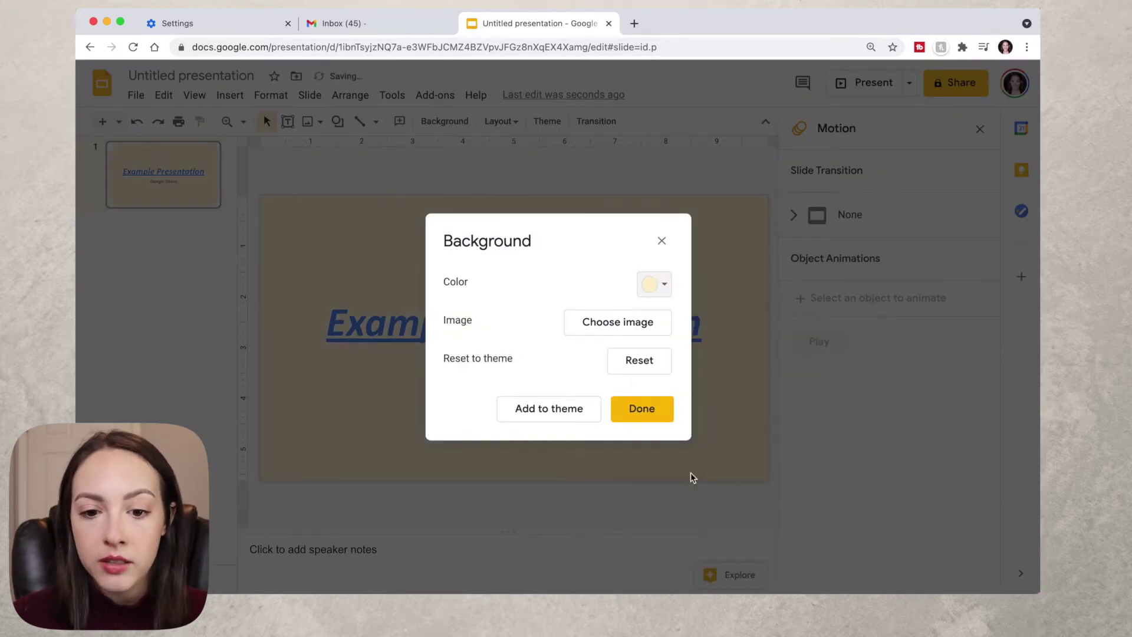
click(621, 412)
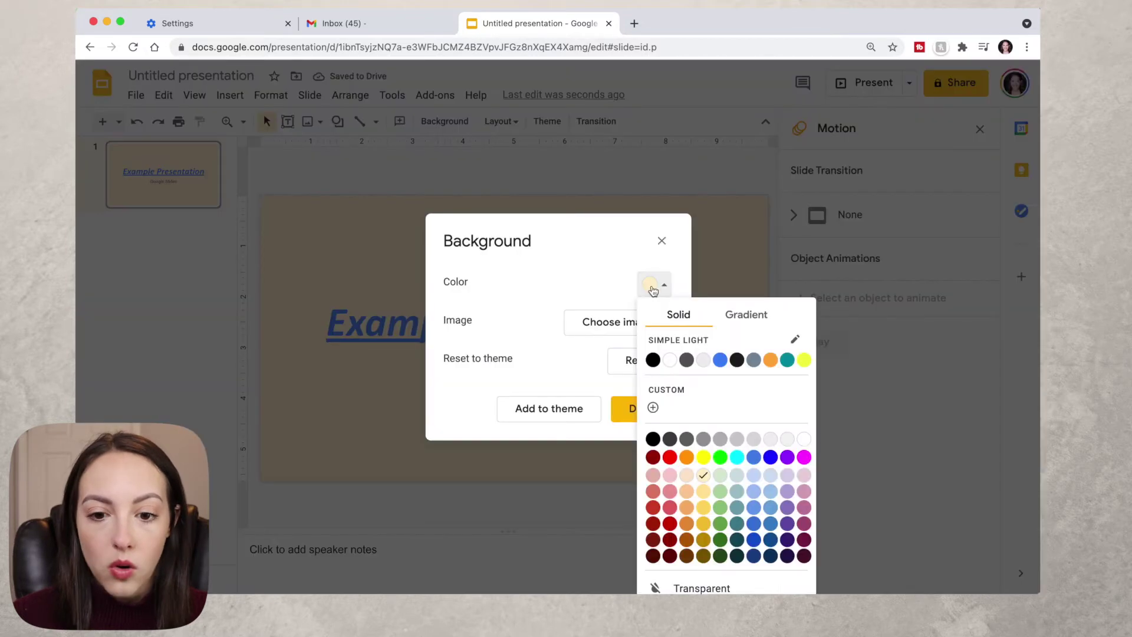
click(745, 314)
click(693, 518)
click(648, 419)
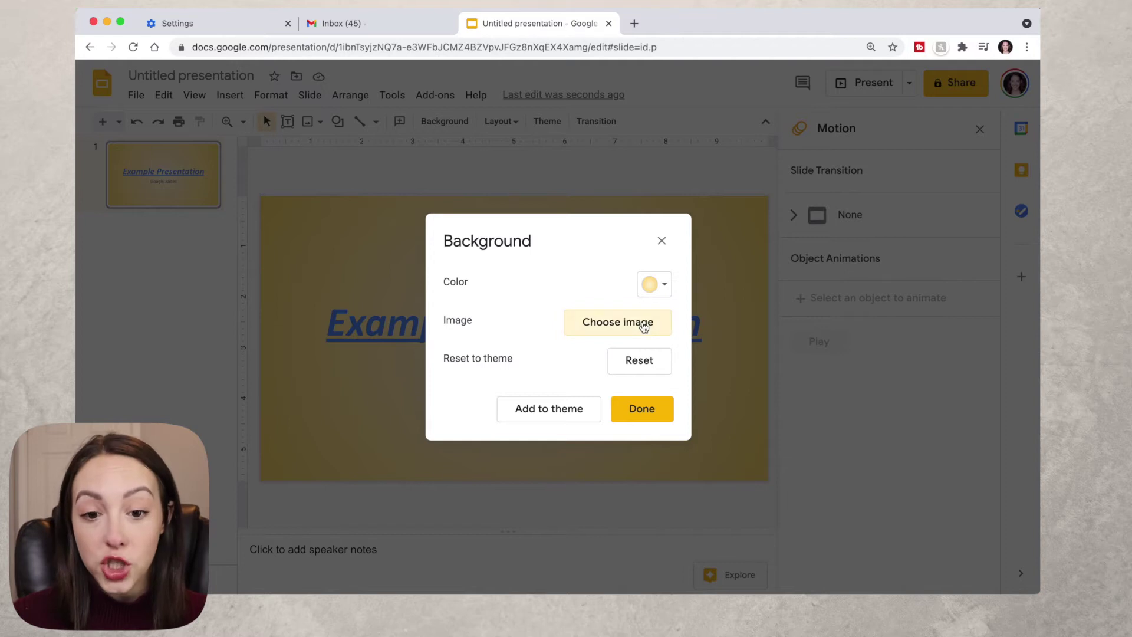
click(643, 325)
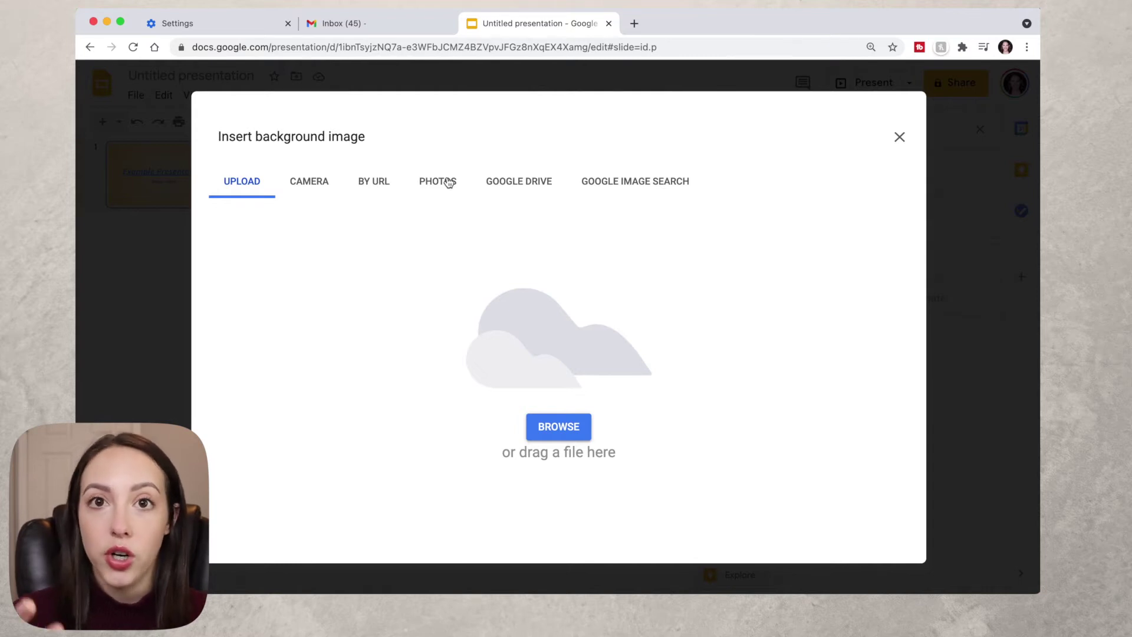
Search the web for 'coffee' and set the cup-and-sunglasses photo as the title slide background.
click(624, 183)
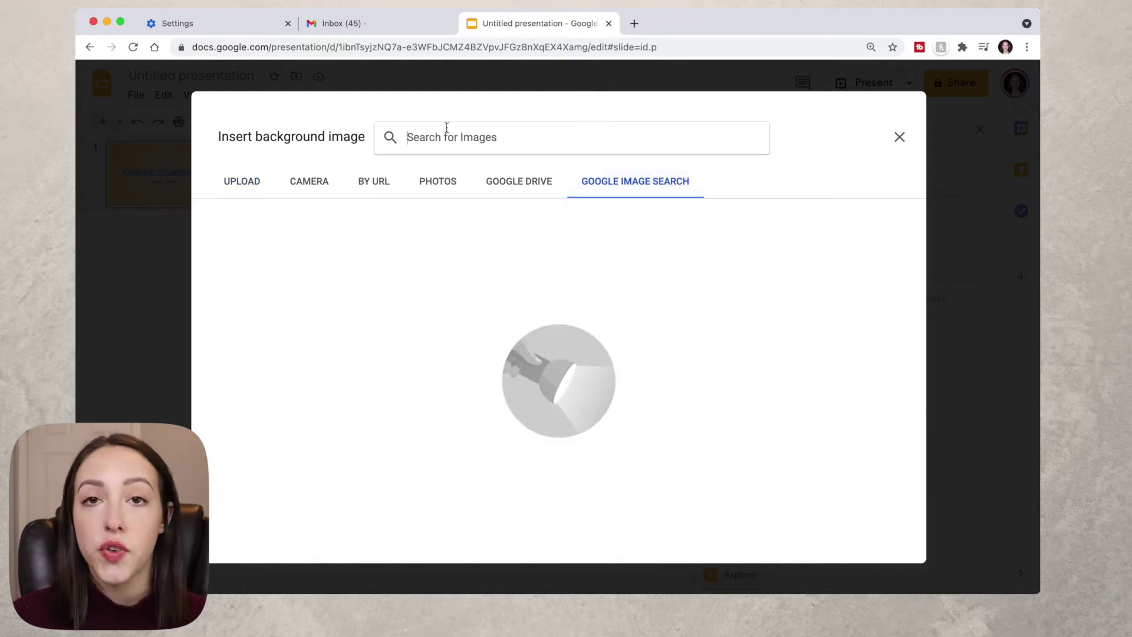
text(cofee)
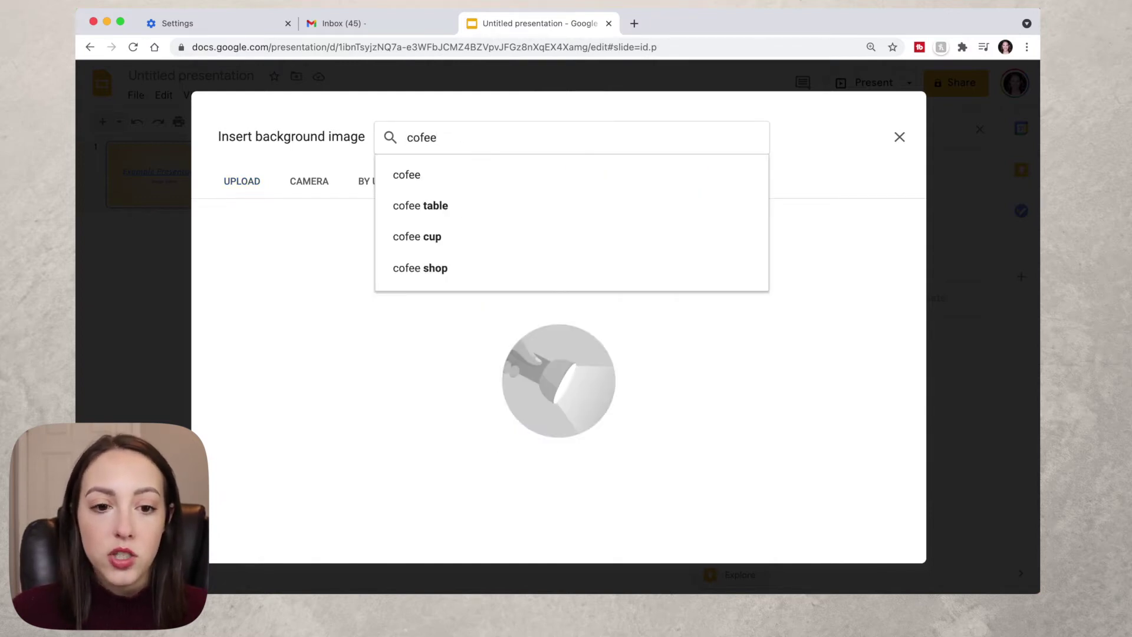
key(BackSpace)
key(BackSpace)
text(offee)
click(436, 173)
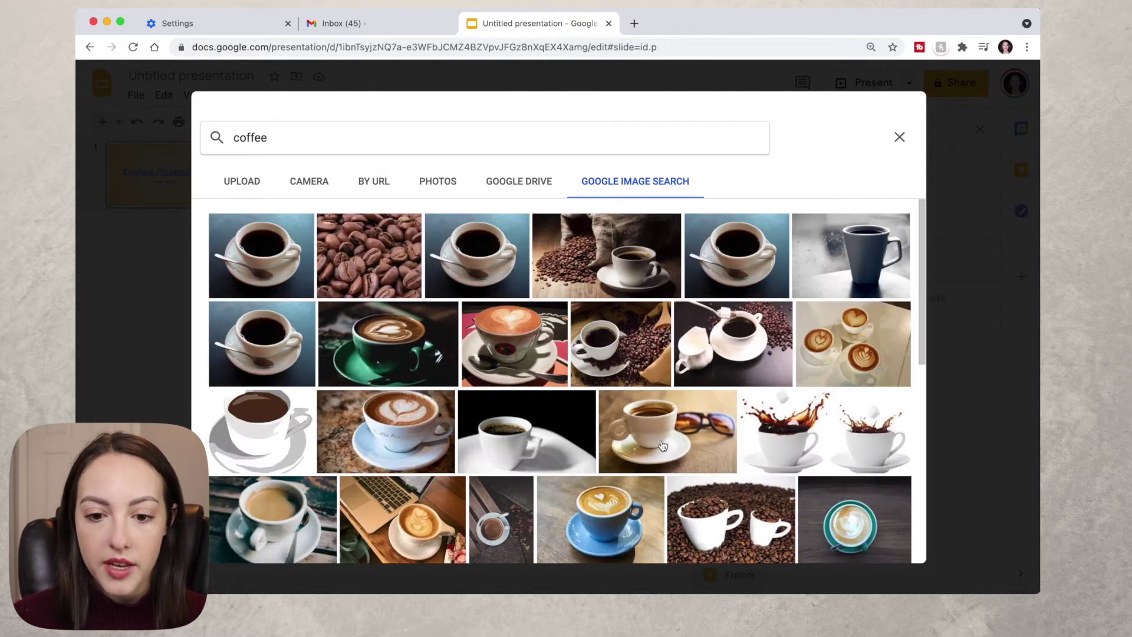
click(663, 445)
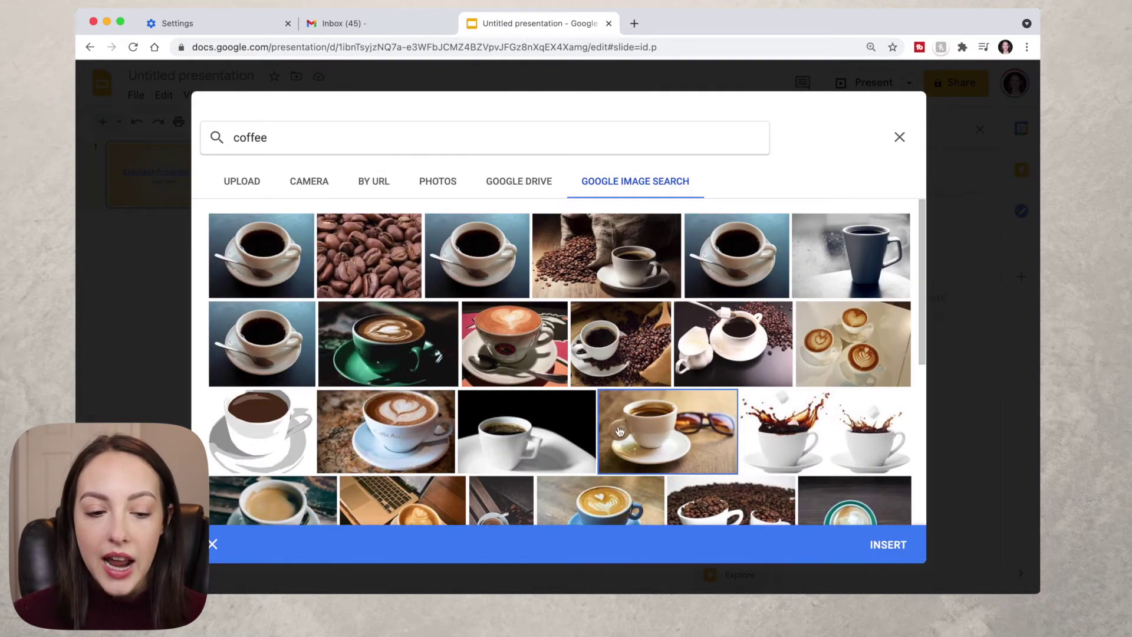
click(887, 545)
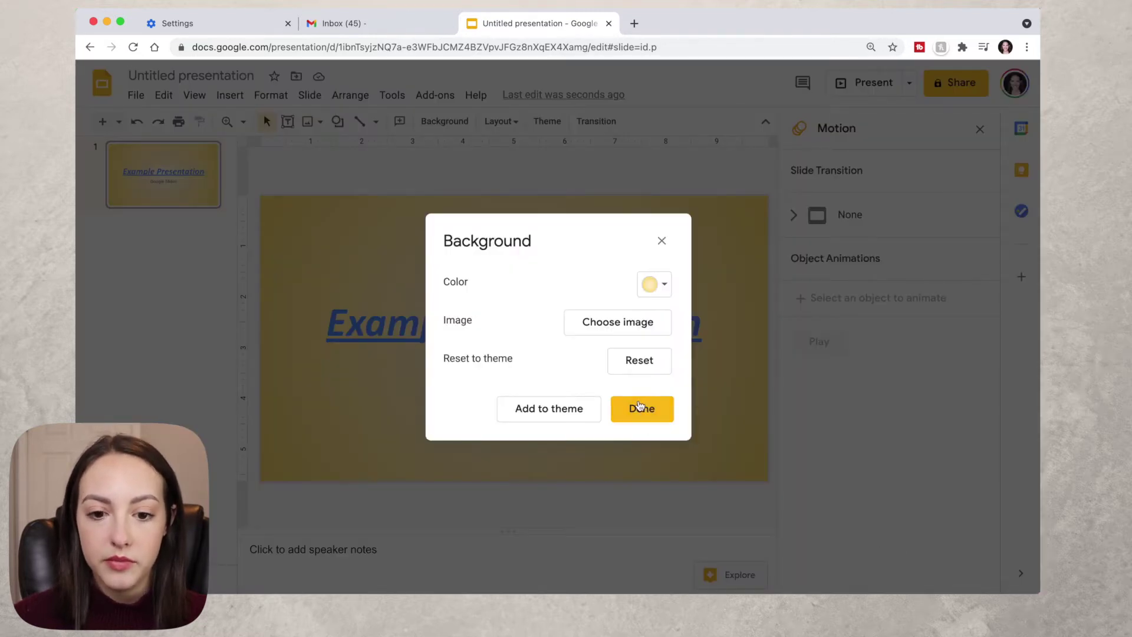
click(638, 407)
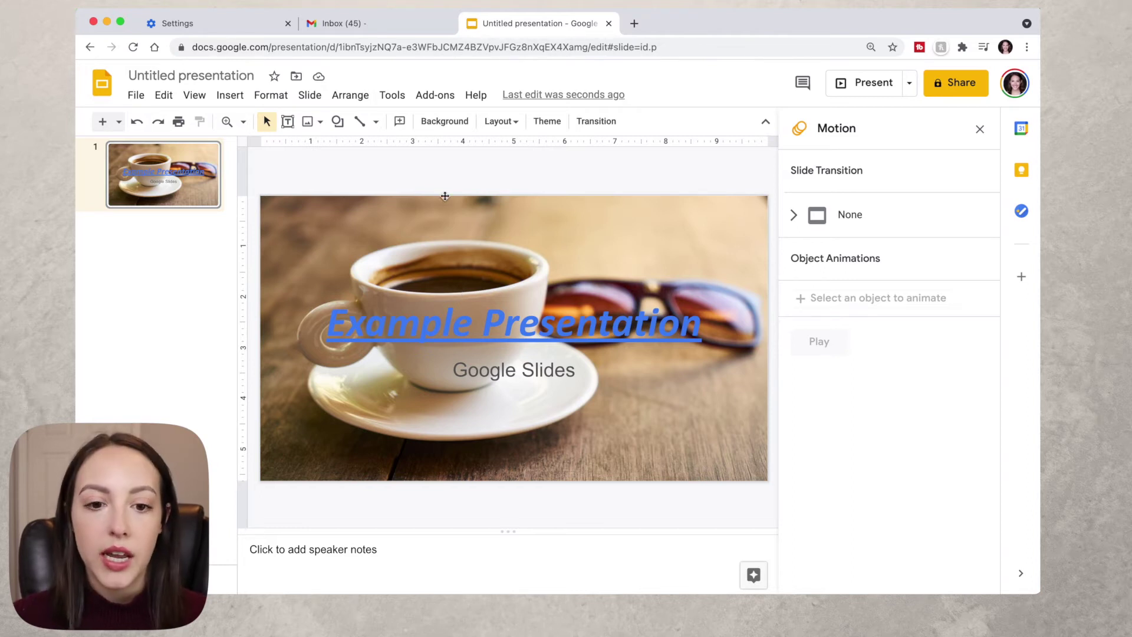
click(436, 123)
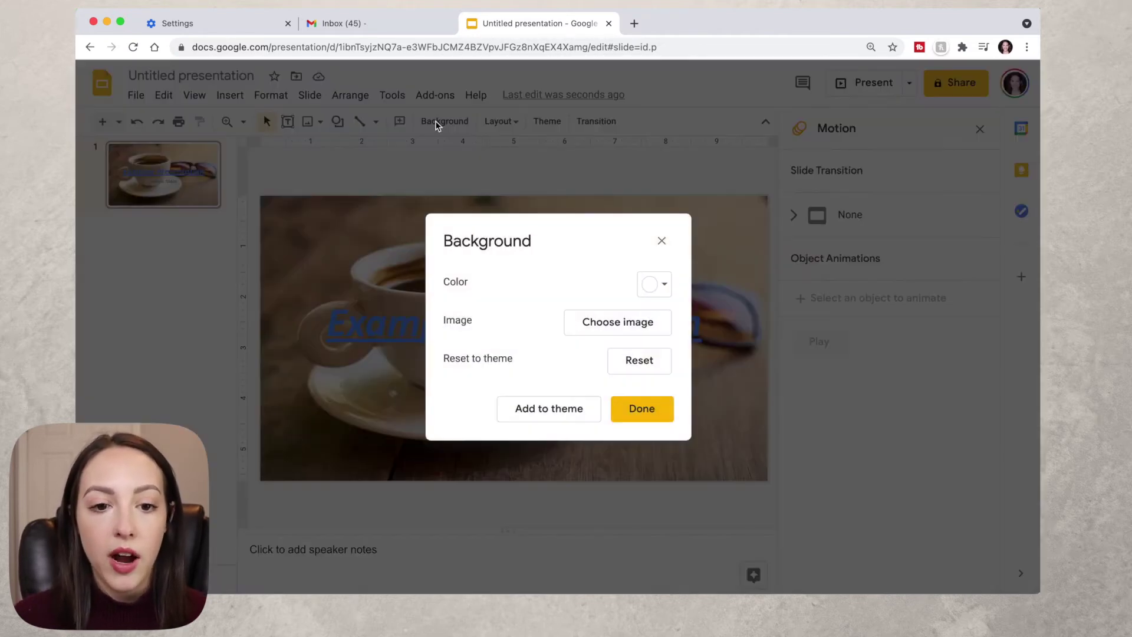
Reset the title slide background to the theme's plain white default.
click(632, 362)
click(643, 409)
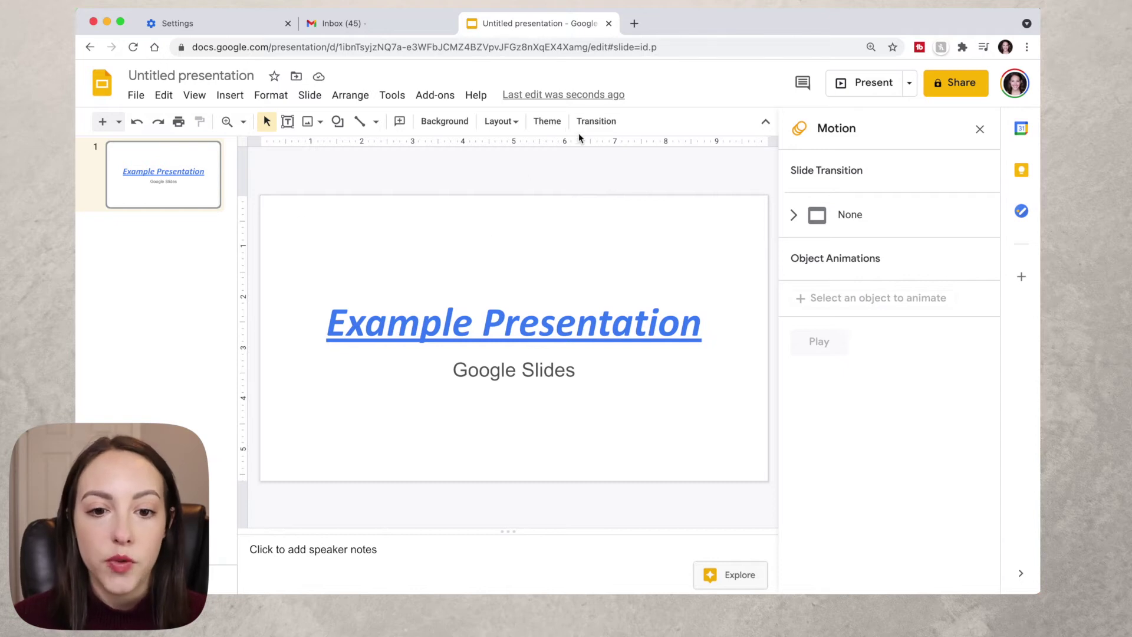
click(547, 121)
Preview the Simple Dark, Streamline and Focus themes, then apply the Shift theme.
scroll(861, 354, down, 1)
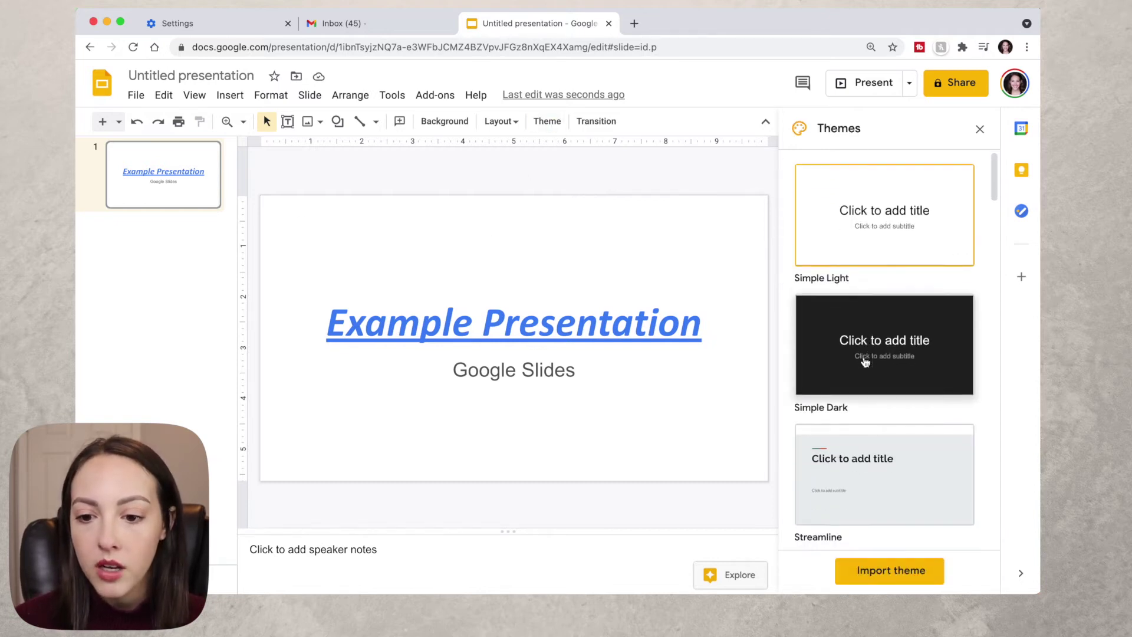
click(876, 332)
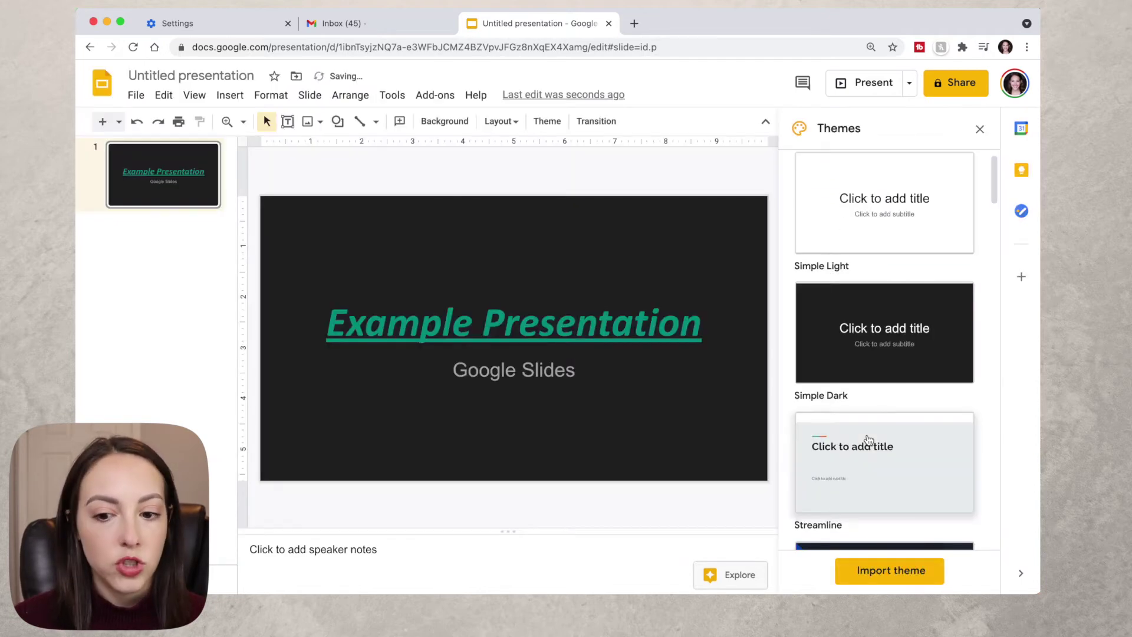
click(862, 469)
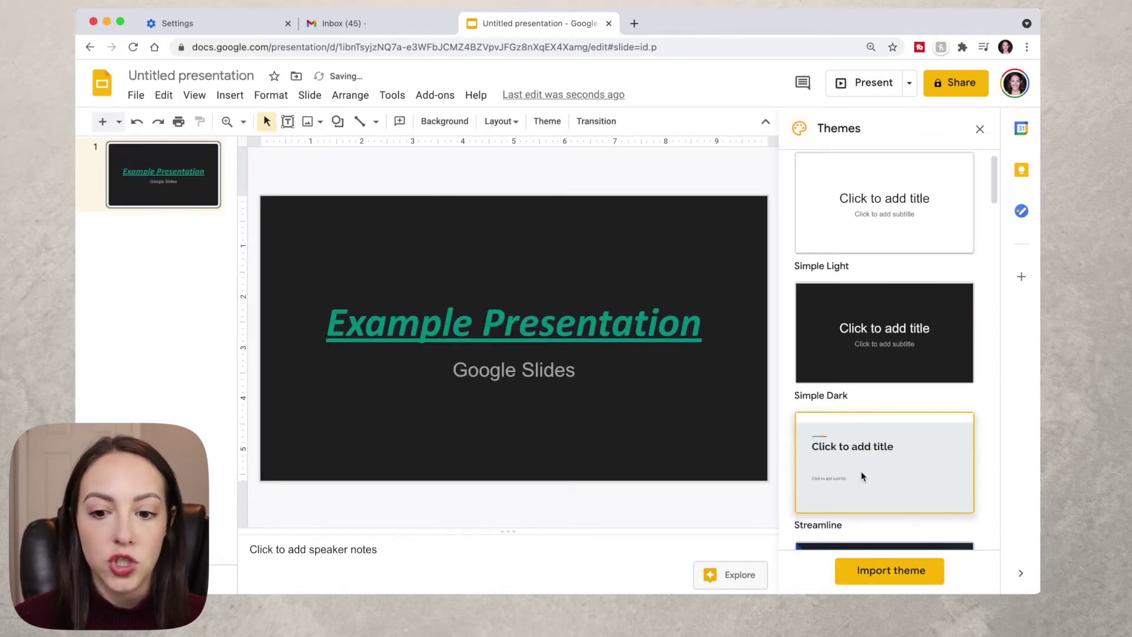
scroll(861, 473, down, 3)
click(864, 459)
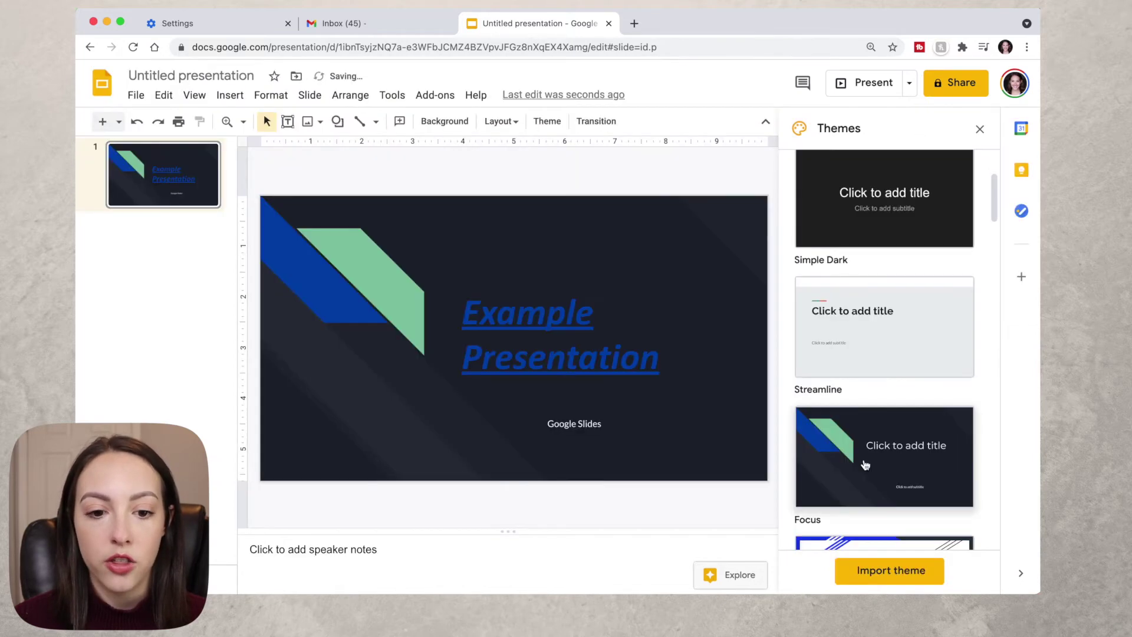
scroll(864, 460, down, 3)
click(858, 416)
scroll(859, 424, down, 2)
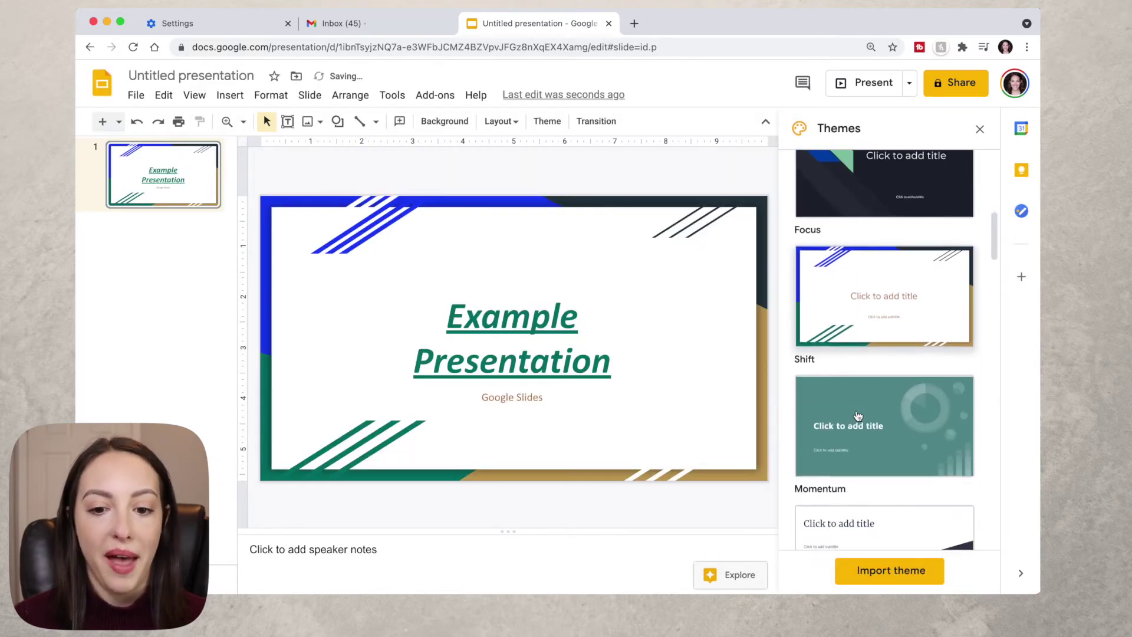
scroll(867, 472, down, 10)
scroll(866, 471, down, 15)
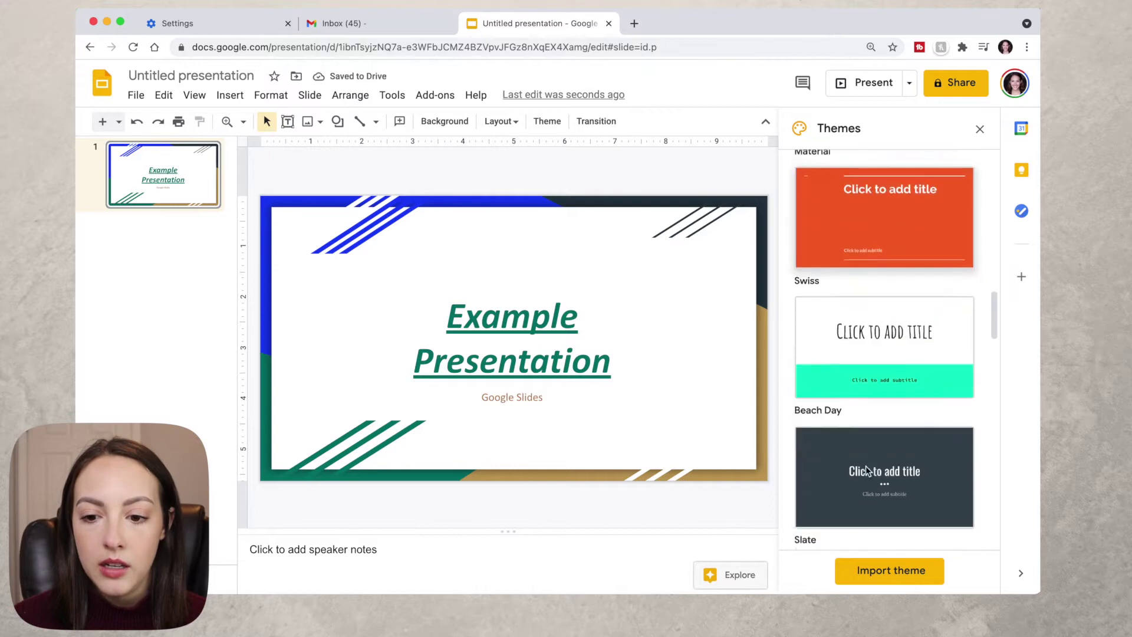
scroll(867, 471, up, 20)
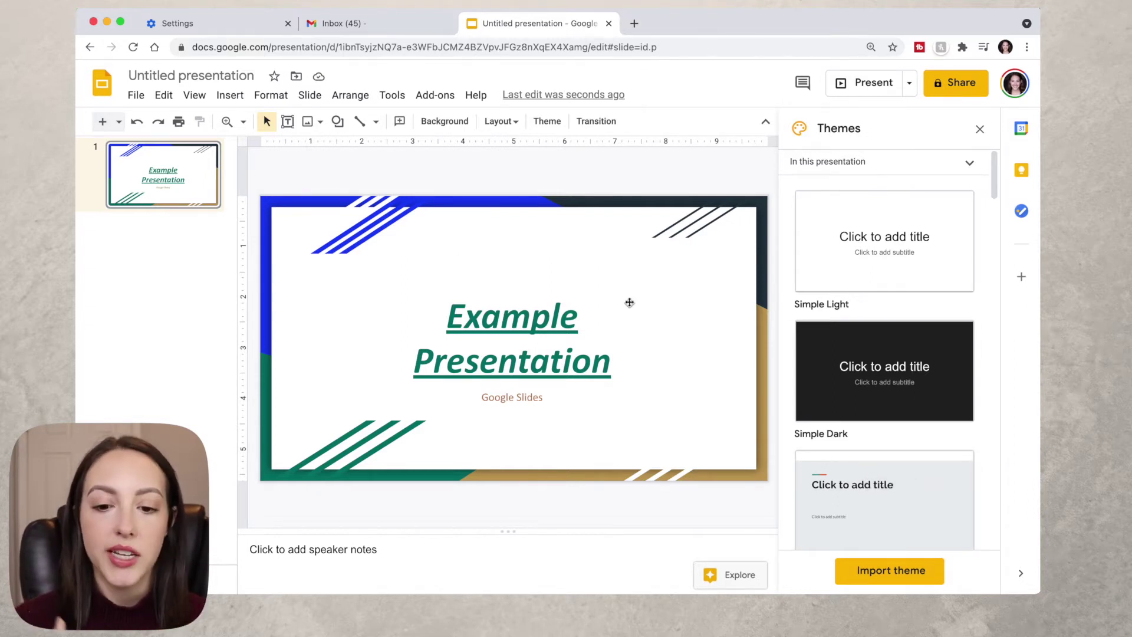
click(102, 122)
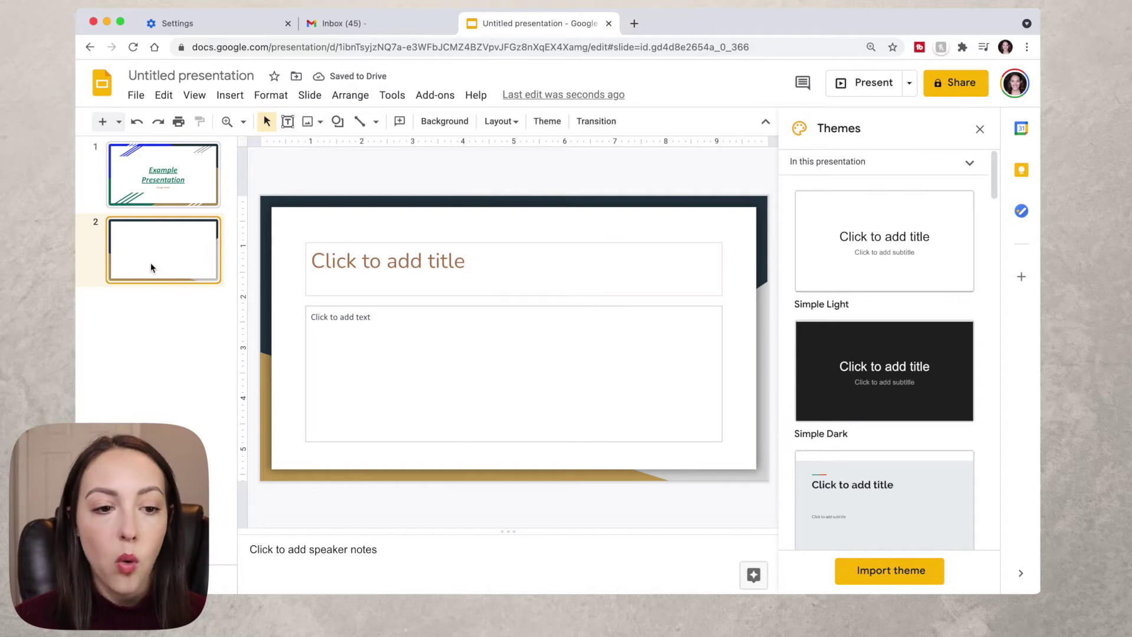
Replace the new slide with a two-column slide and switch it to the Title only layout.
key(Delete)
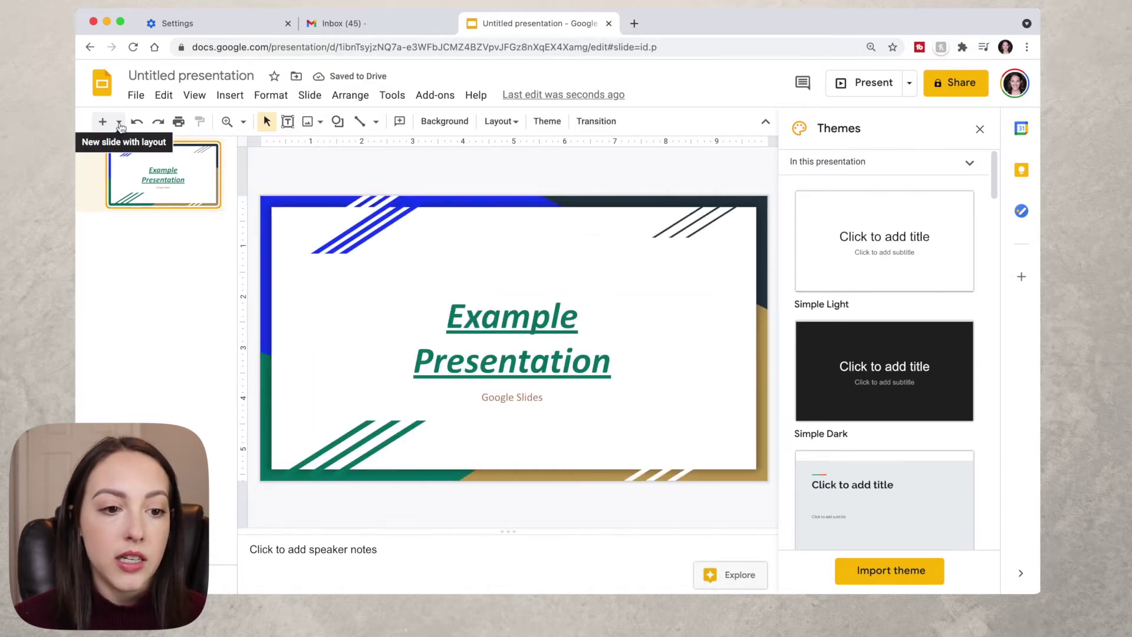
click(119, 122)
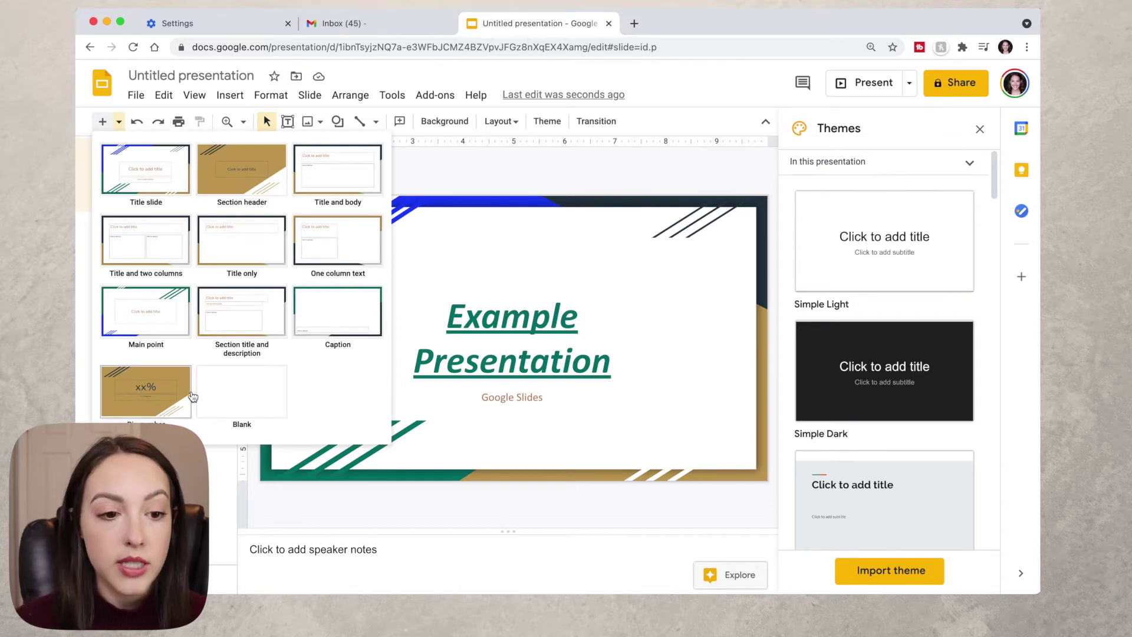
click(146, 244)
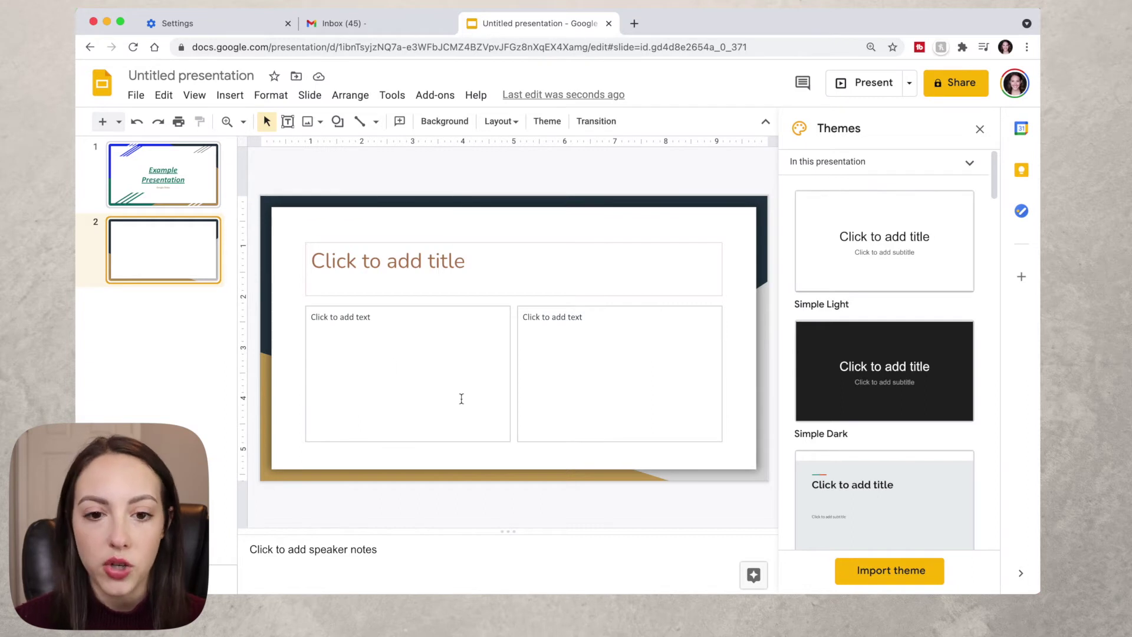
click(502, 122)
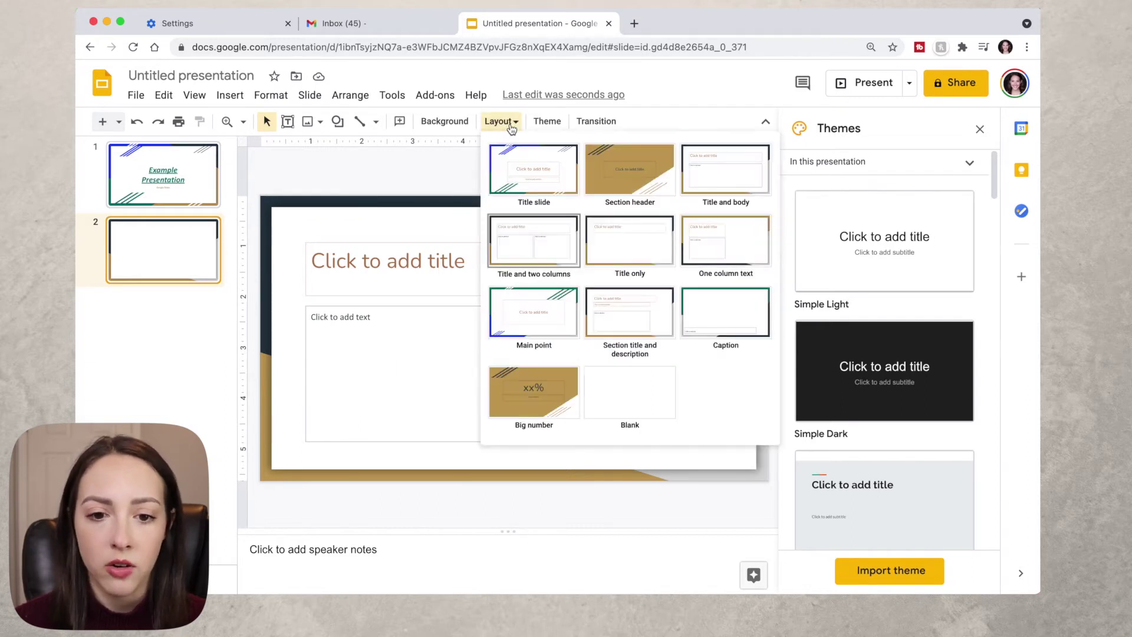
click(643, 257)
Title slide 2 'Transitions Between Slides'.
click(431, 268)
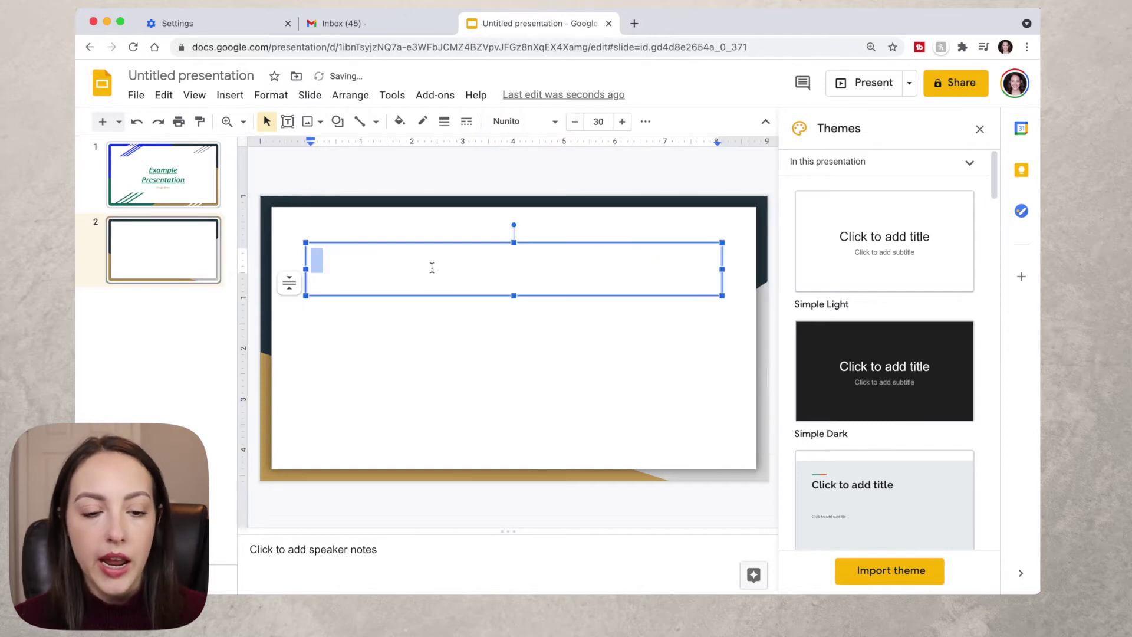
text(TG)
key(BackSpace)
text(ransitions)
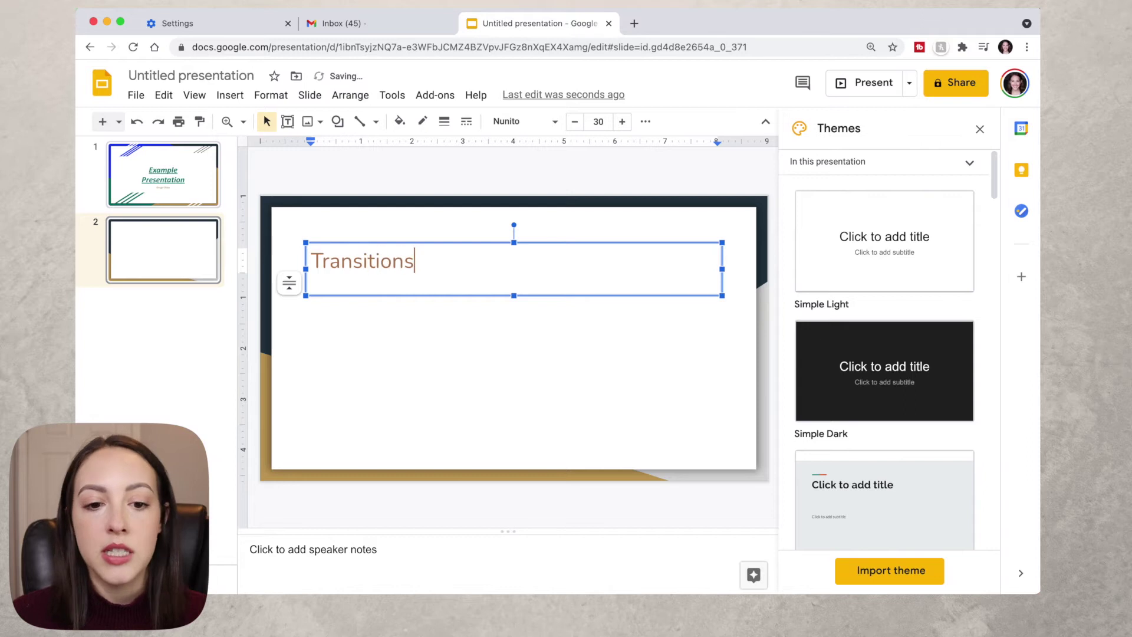
text( Between S)
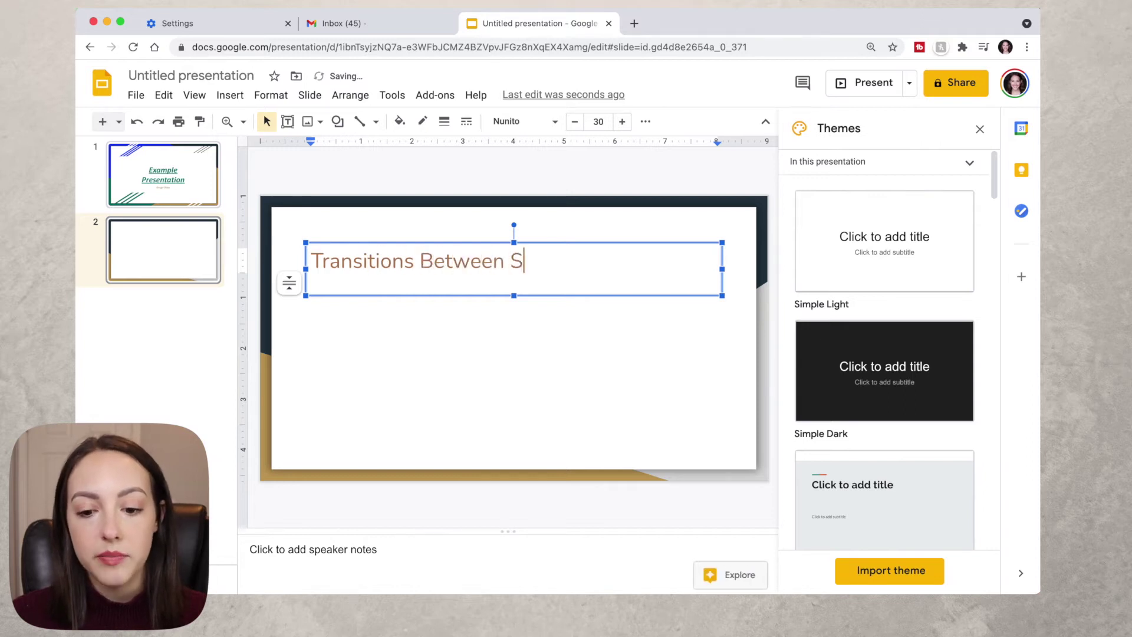
text(lides)
click(186, 277)
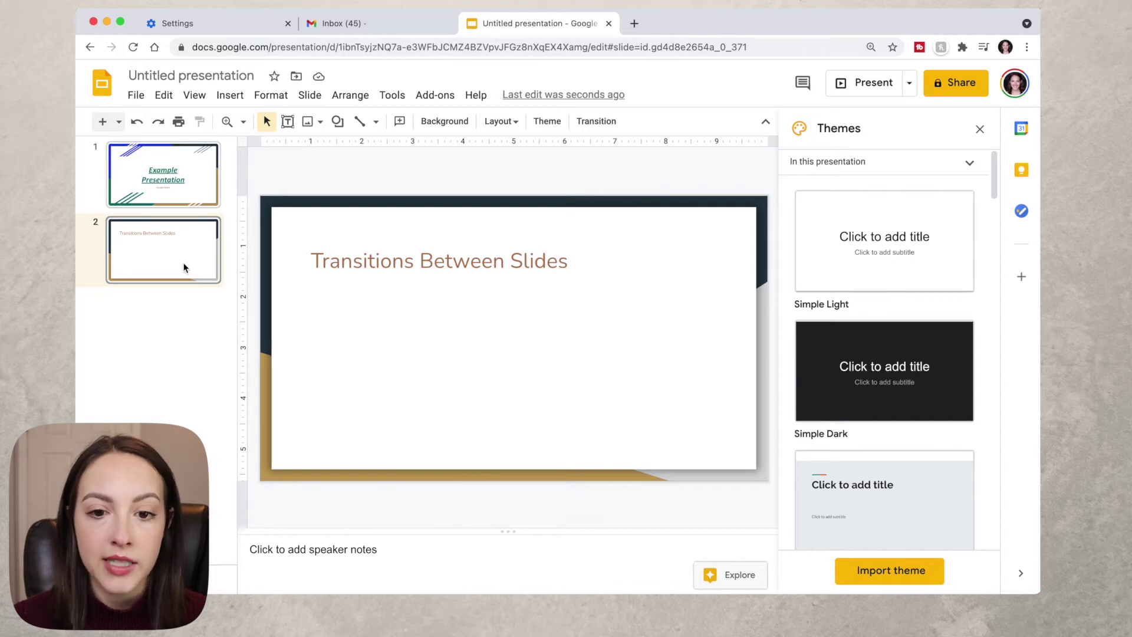
click(598, 128)
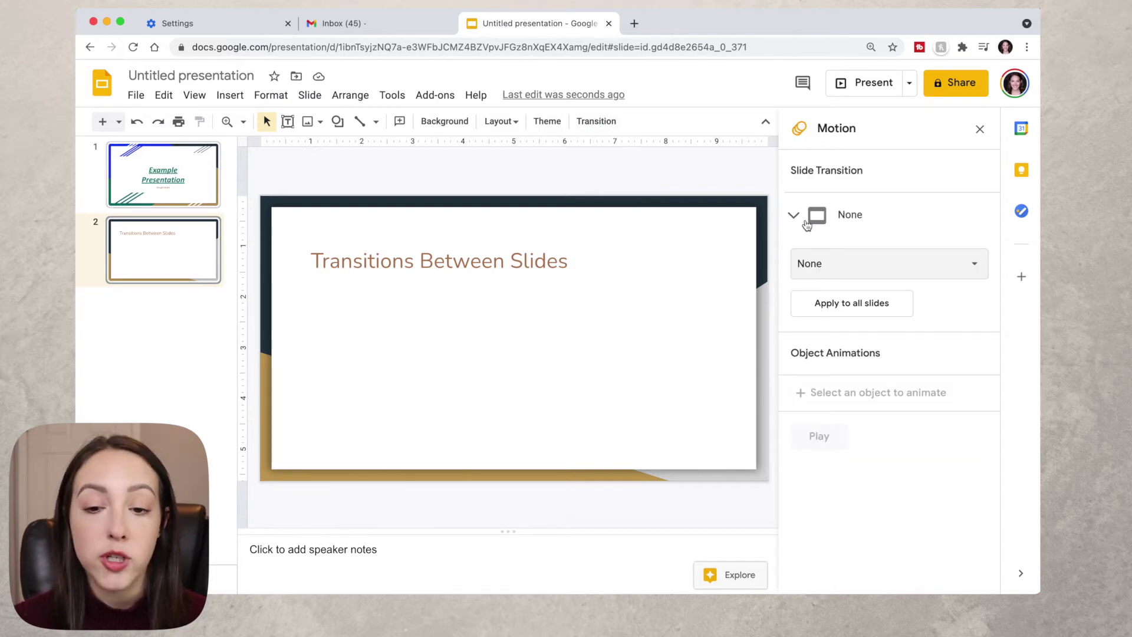
Give slide 2 a Cube transition at the fastest 0.5-second speed and preview it.
click(887, 271)
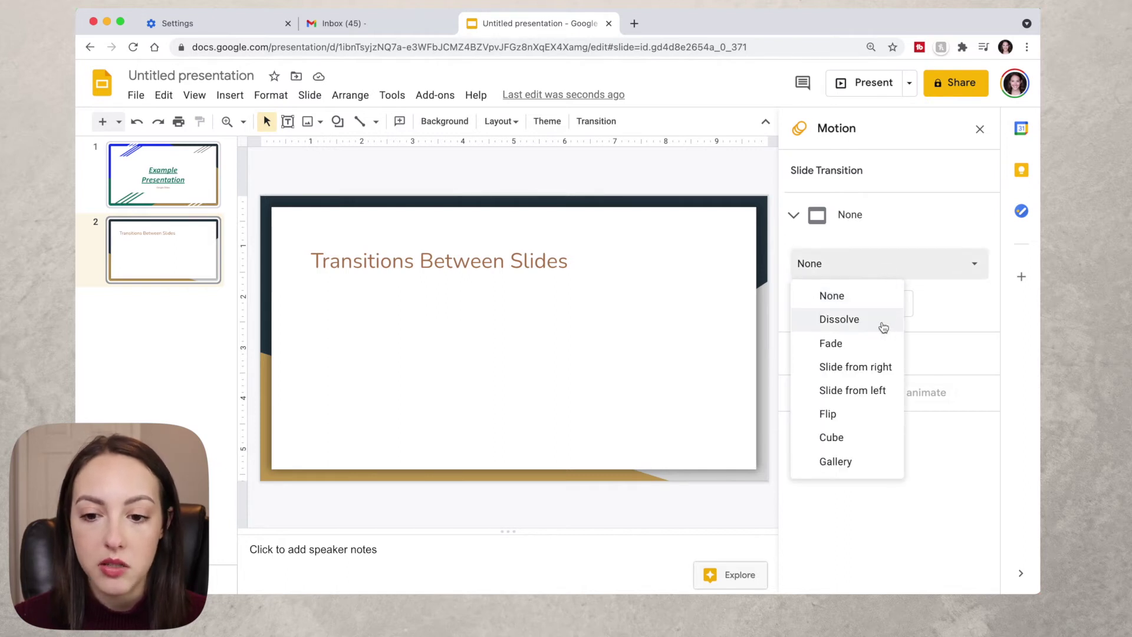
click(860, 434)
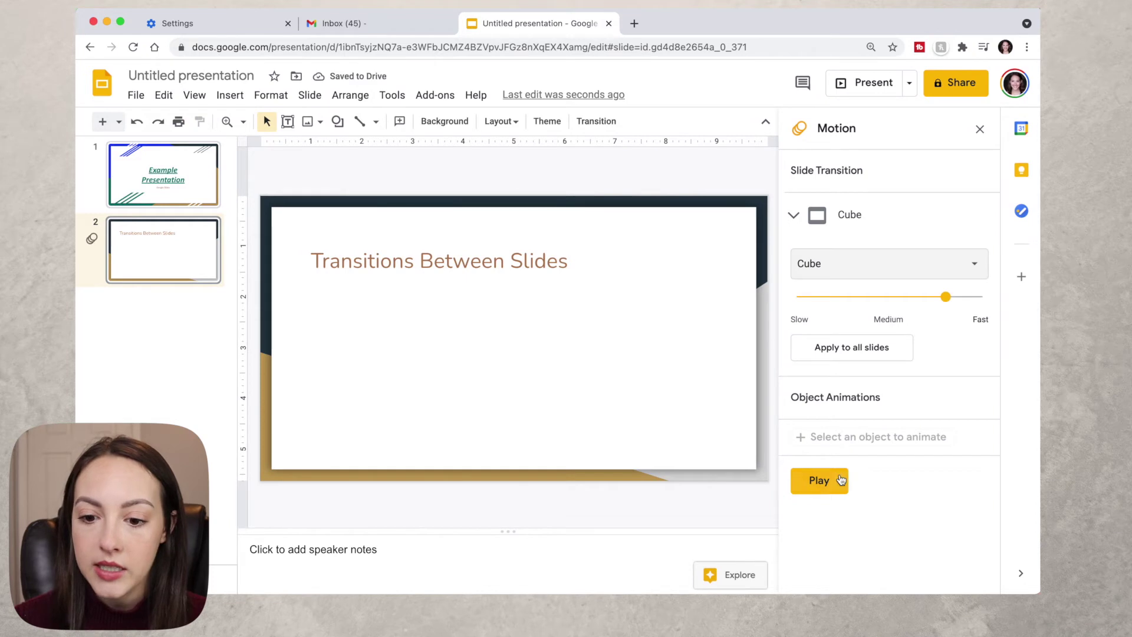
click(820, 484)
click(819, 483)
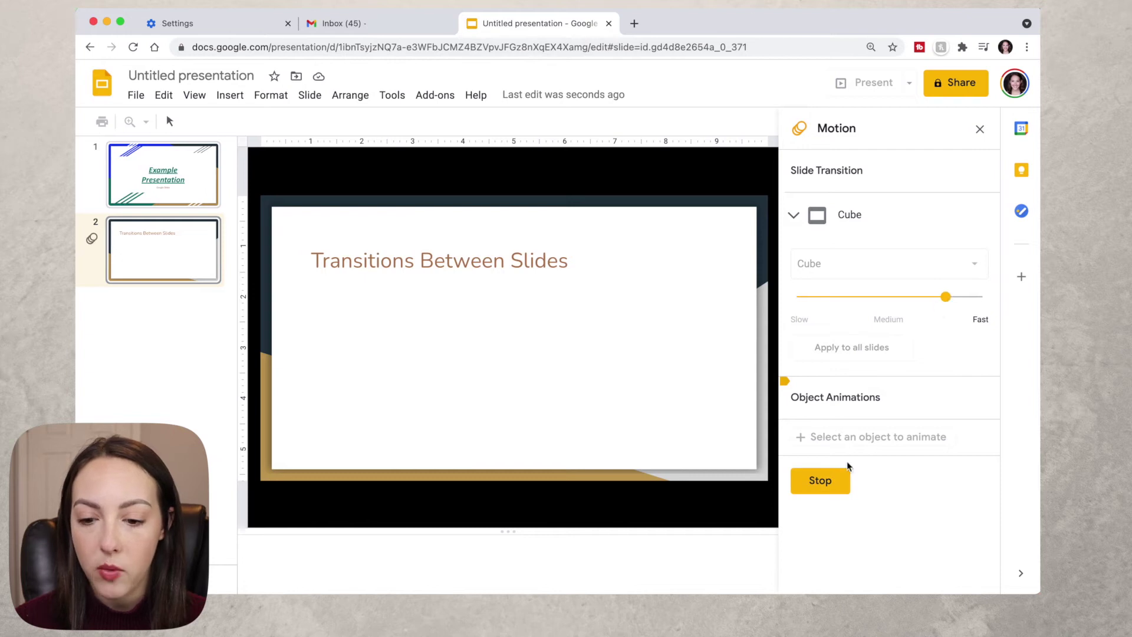
drag(947, 297, 967, 300)
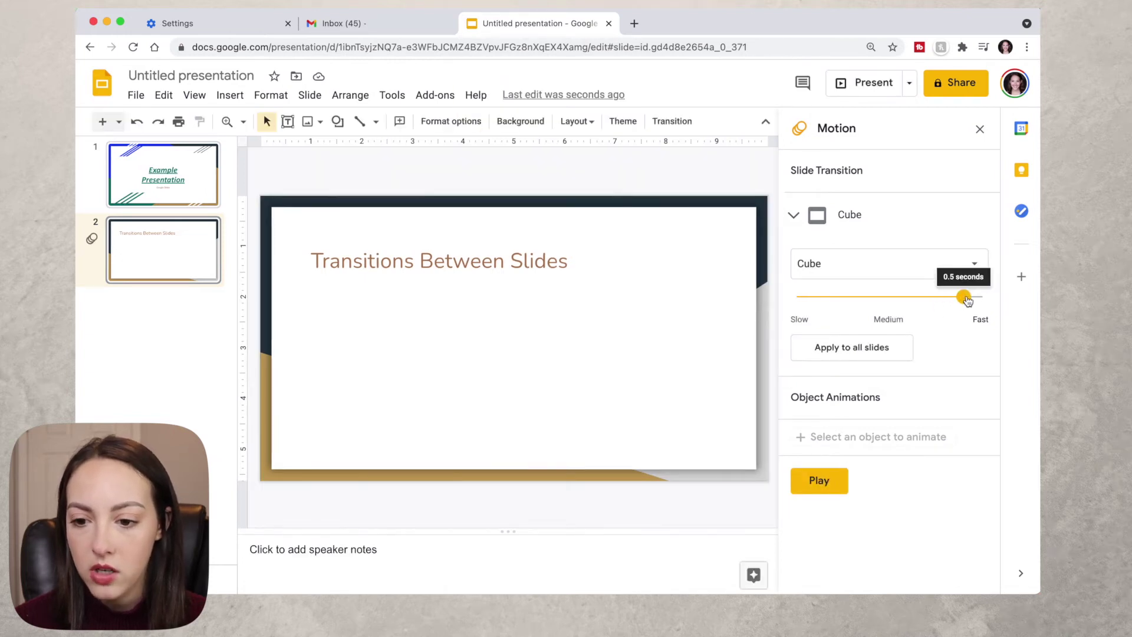
click(813, 485)
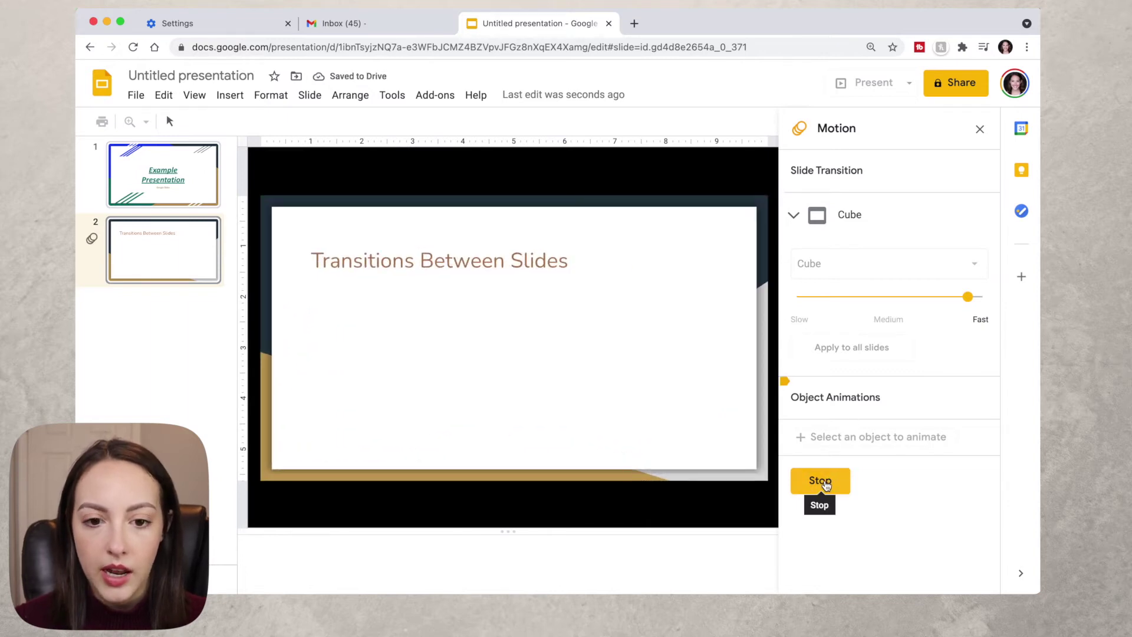
click(826, 485)
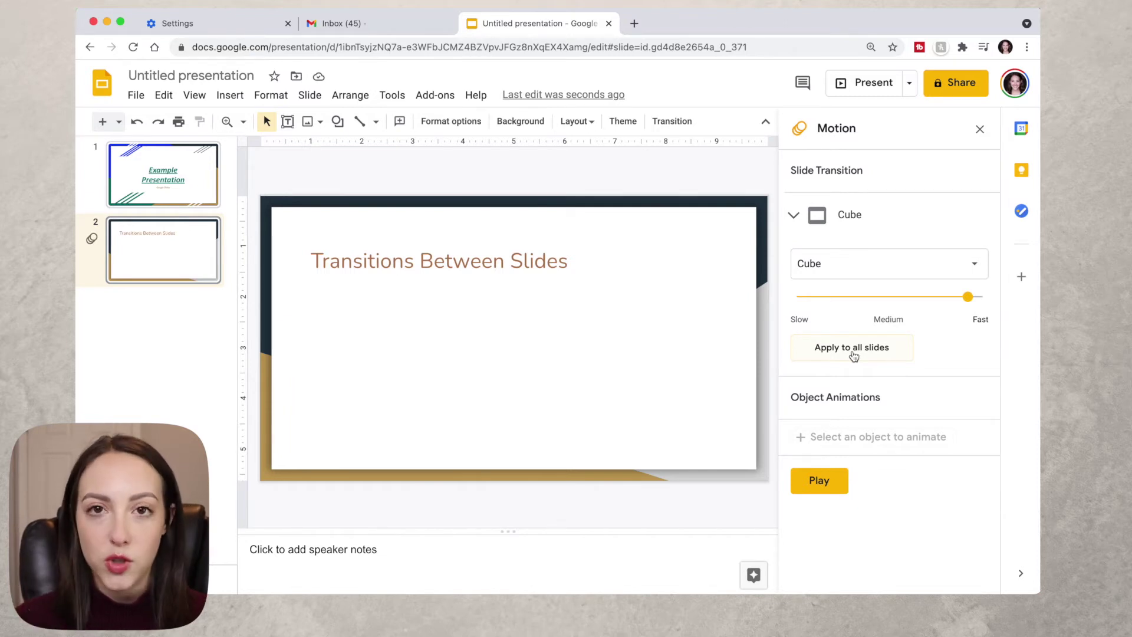
Change slide 2's transition type from Cube back to None.
click(842, 261)
click(852, 230)
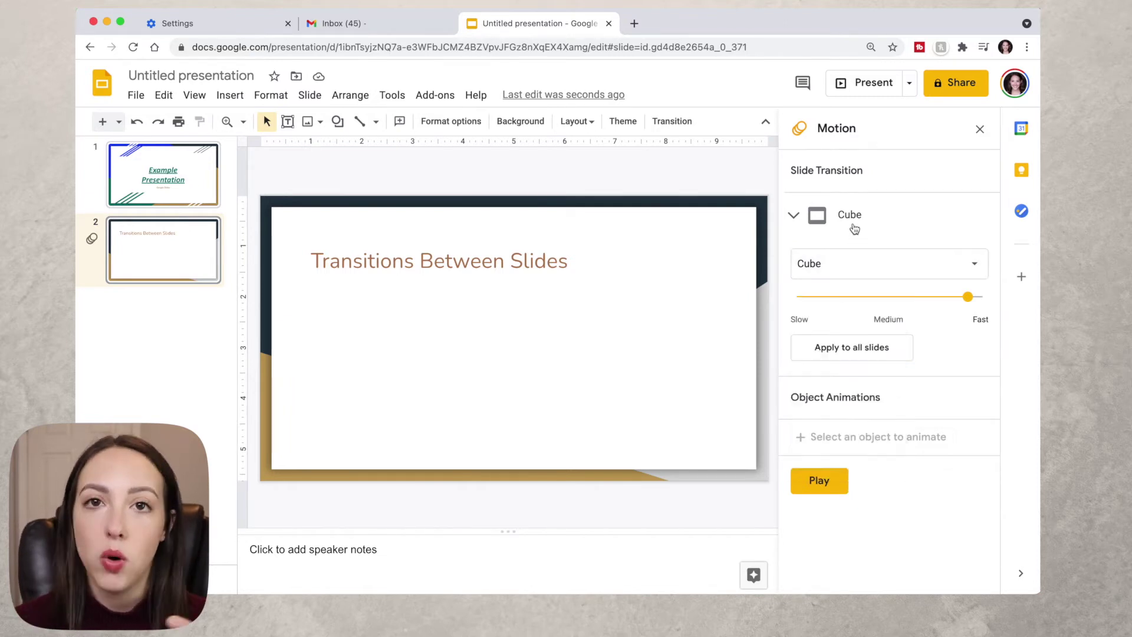
click(854, 229)
click(855, 229)
click(816, 261)
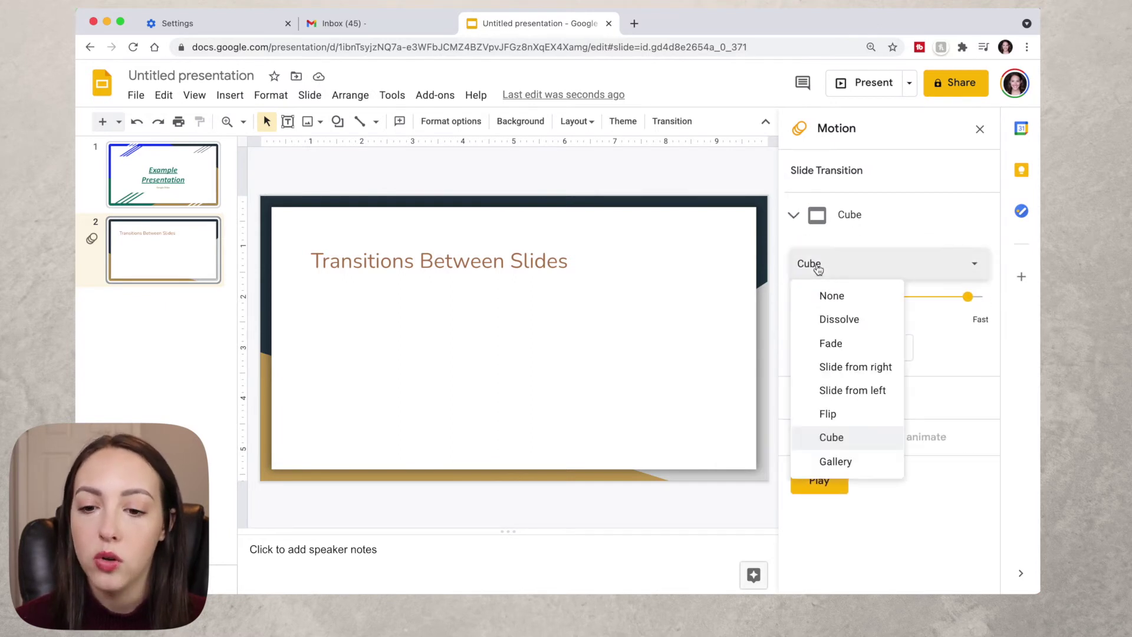
click(847, 302)
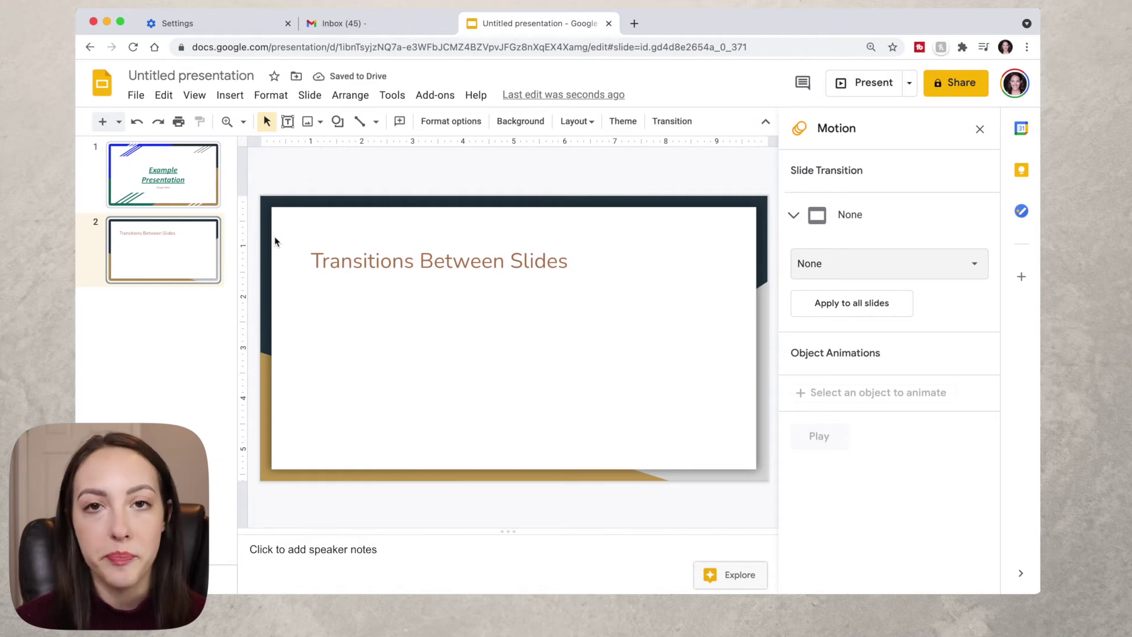
click(120, 122)
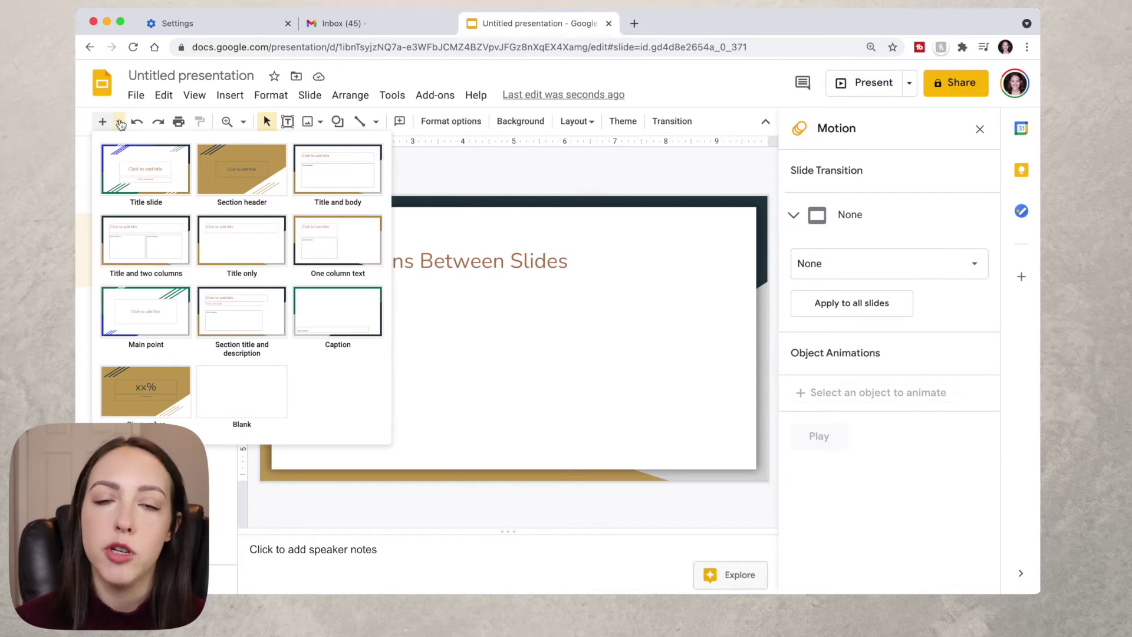
Add a Section header slide titled 'Inserting items into slides'.
click(238, 188)
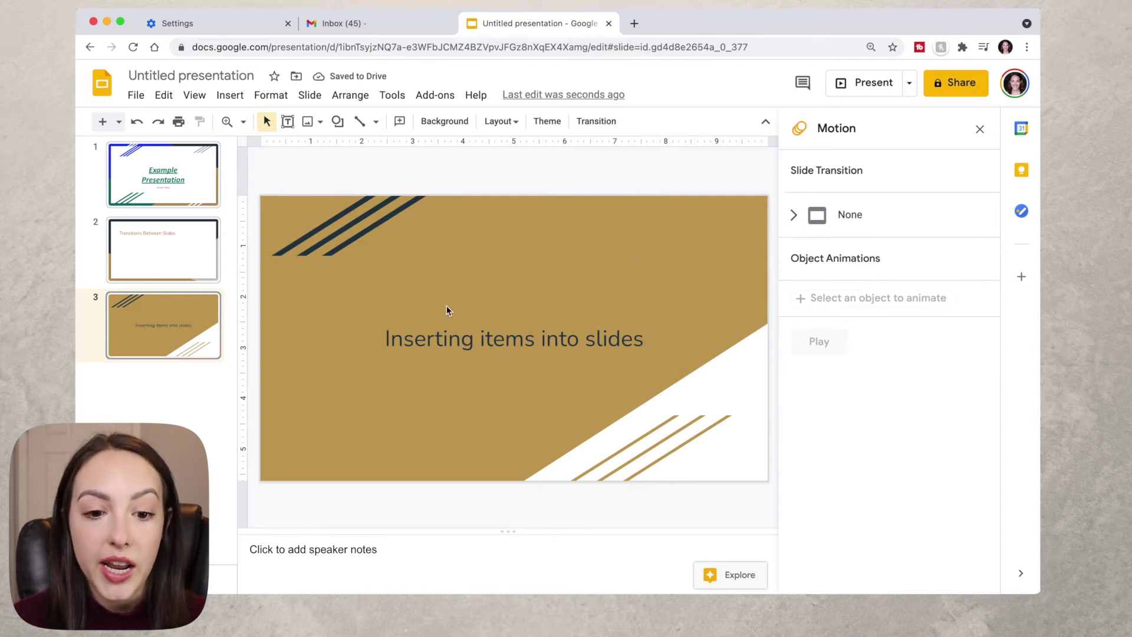
click(230, 96)
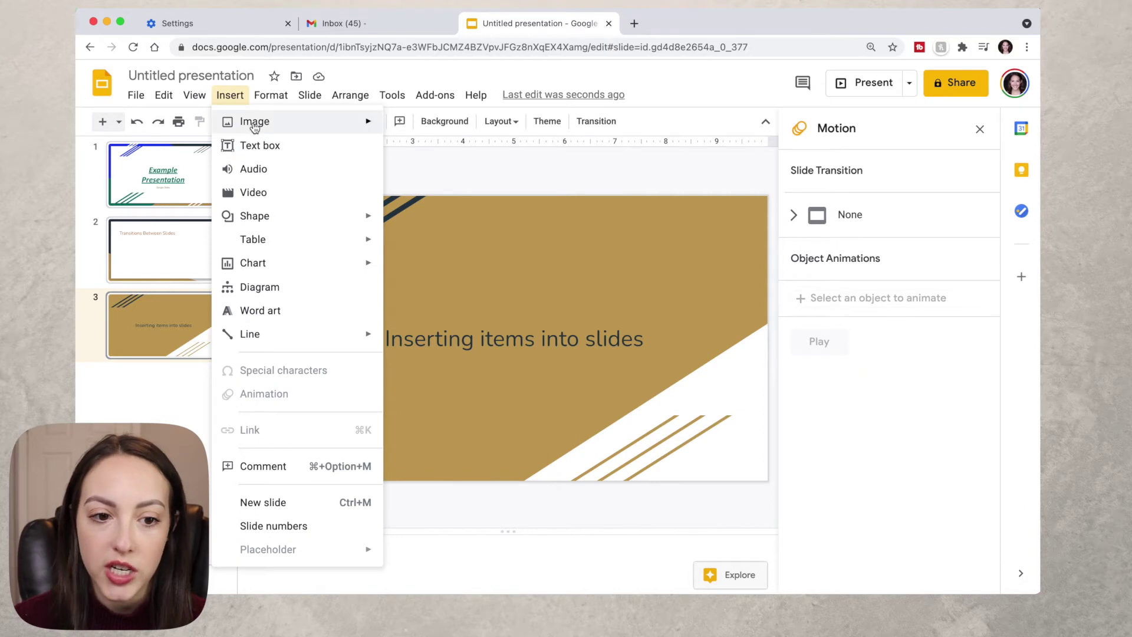
Insert a 'coffee cup' web image of a cup with a spoon, shrink it, and move it top-right.
mouse_move(252, 122)
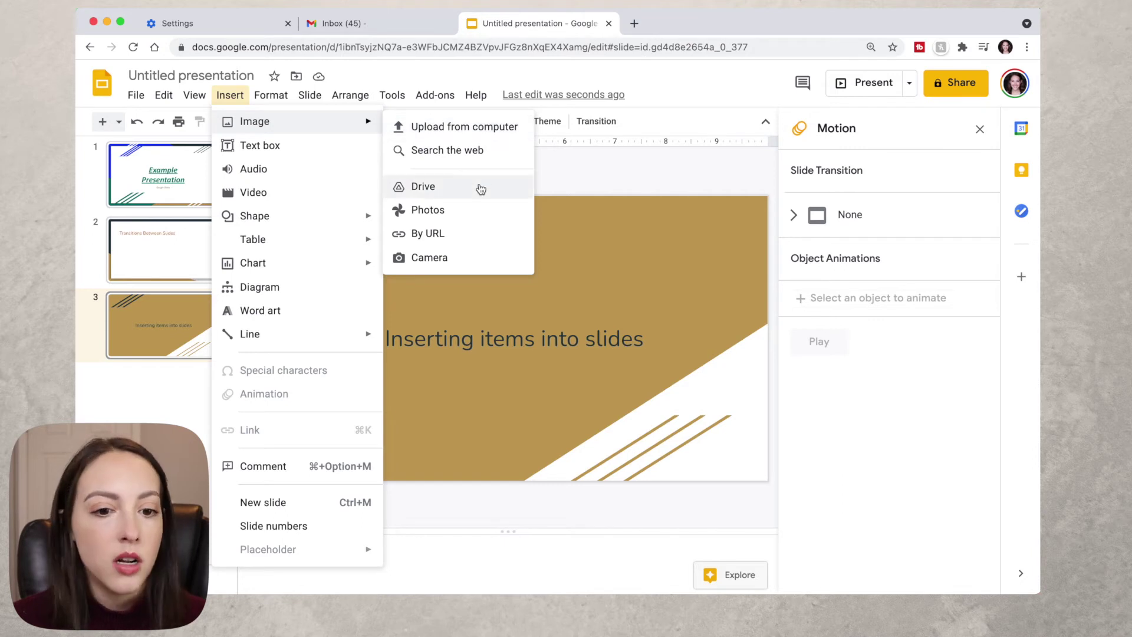
click(448, 151)
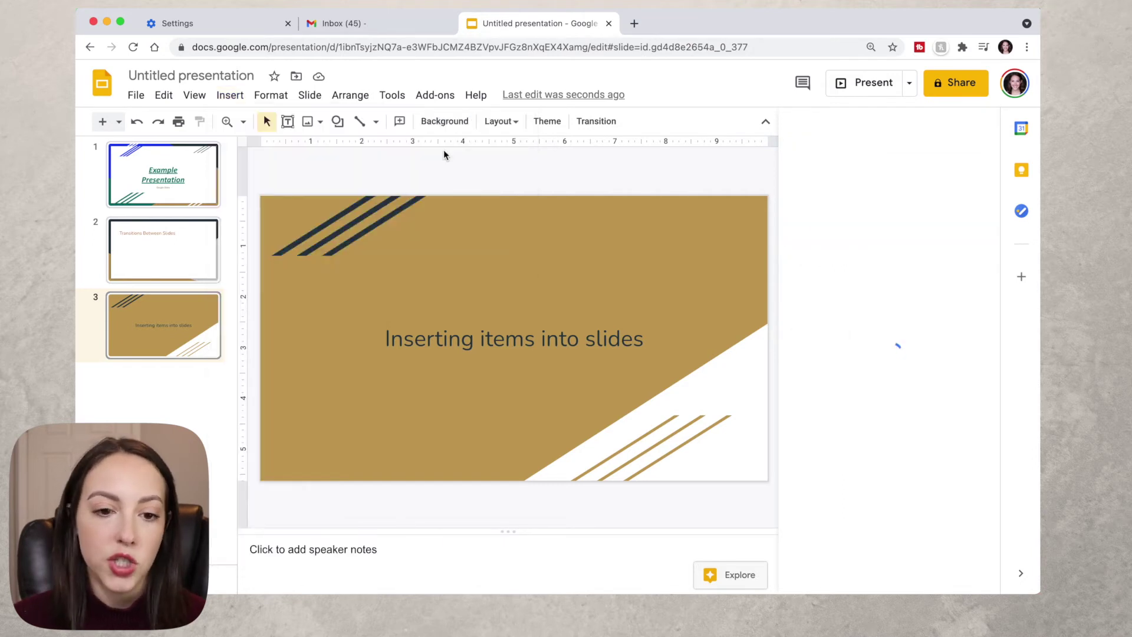
text(coffee cup)
key(Return)
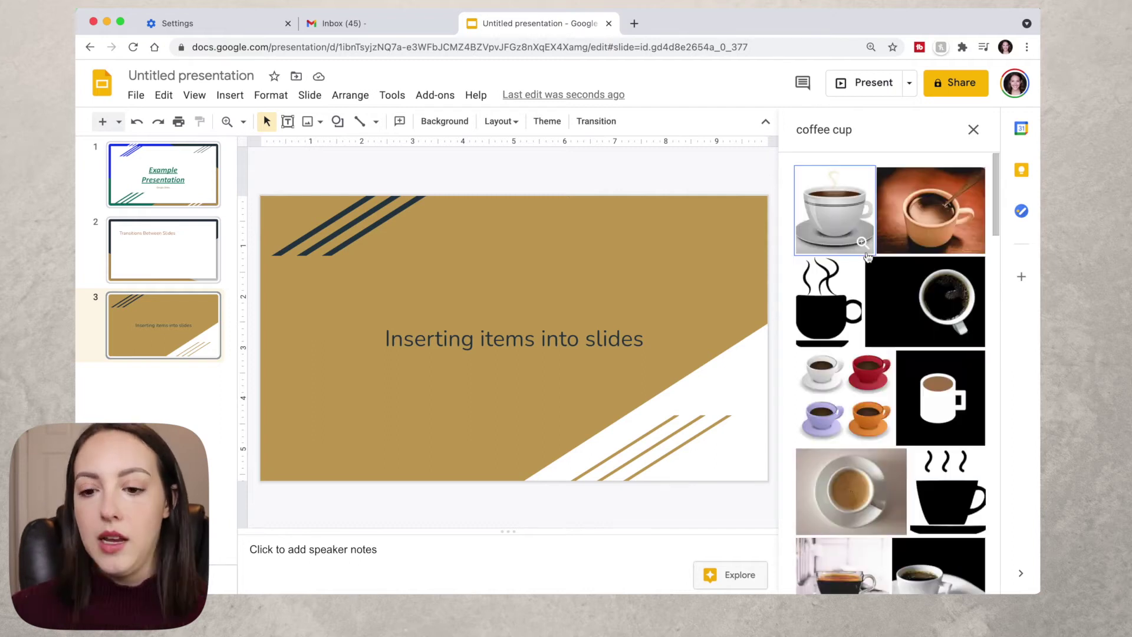
click(919, 231)
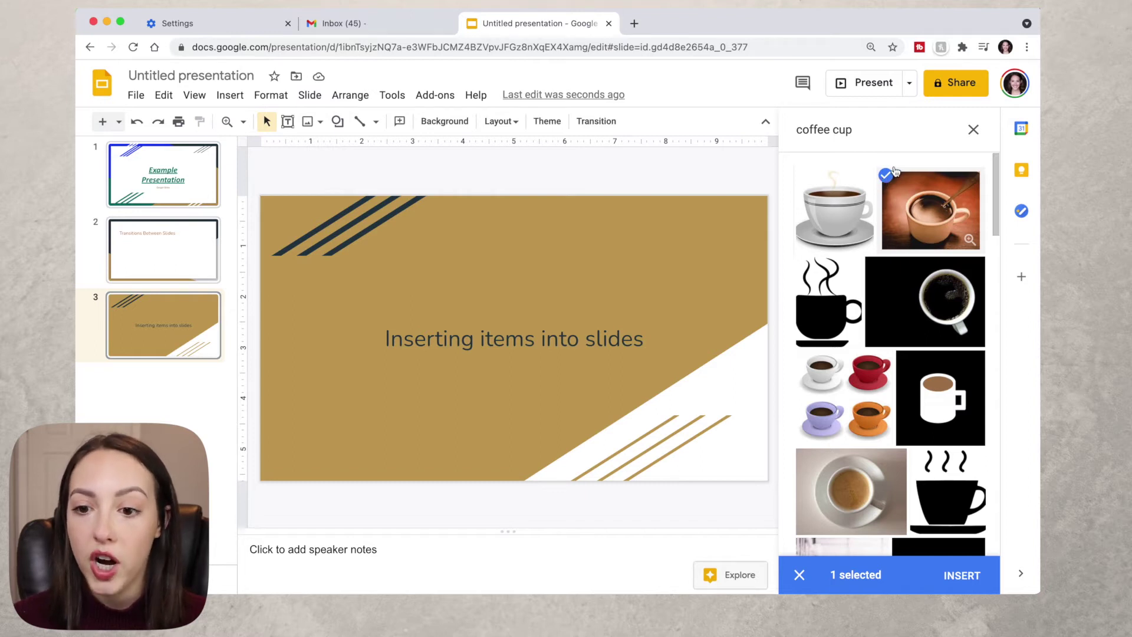
click(963, 576)
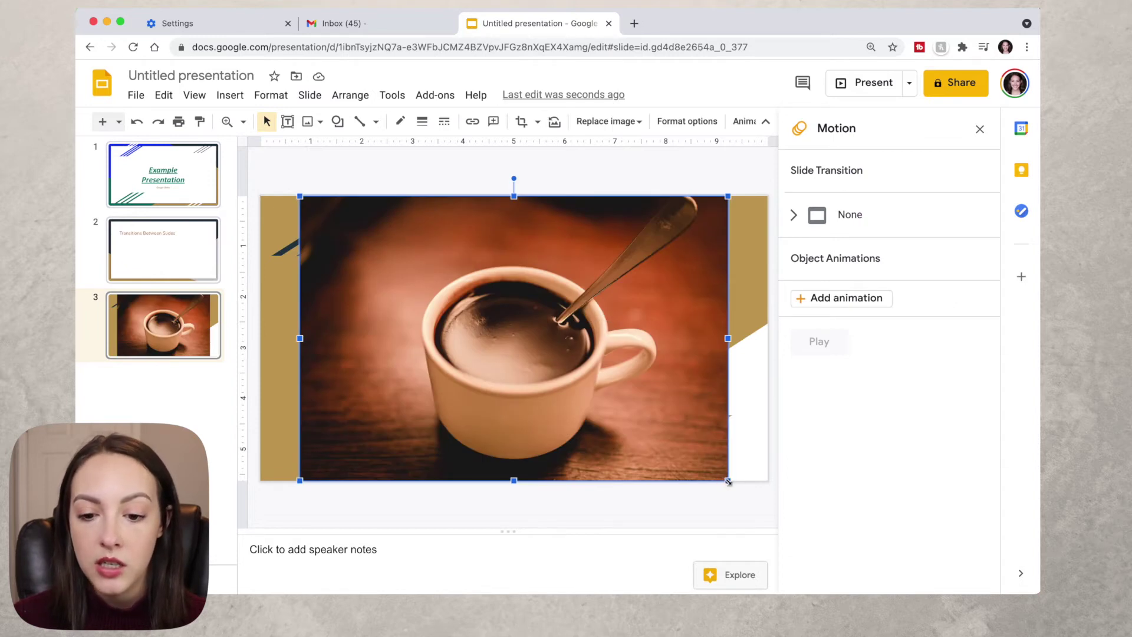
drag(729, 481, 424, 306)
drag(384, 260, 642, 253)
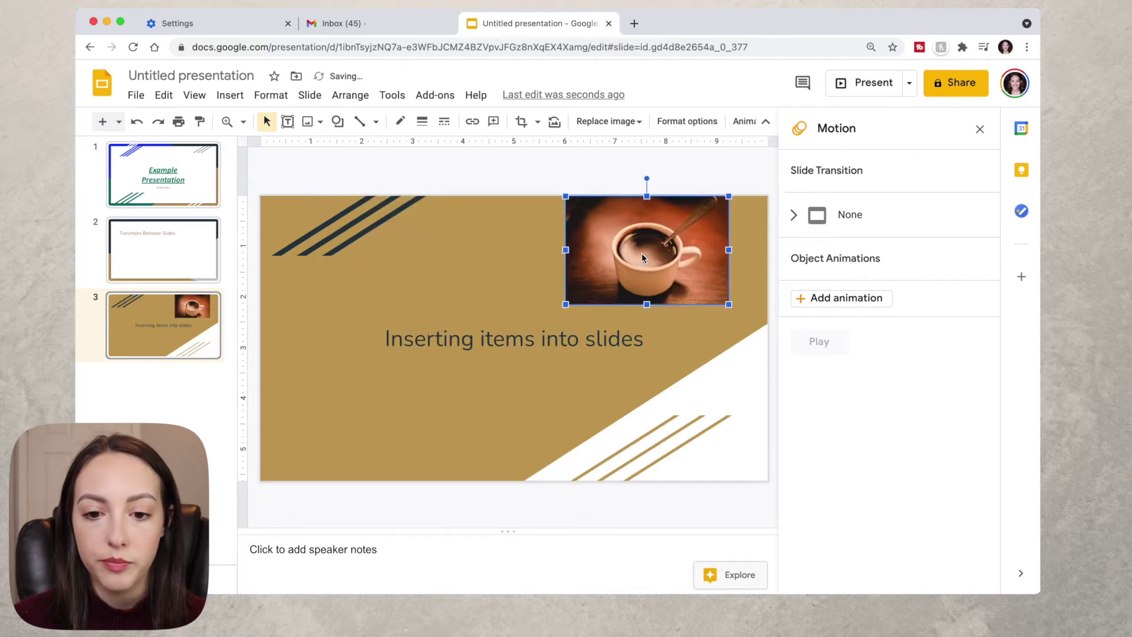
Search the web for 'coffee mug' images to replace the coffee cup photo.
click(685, 121)
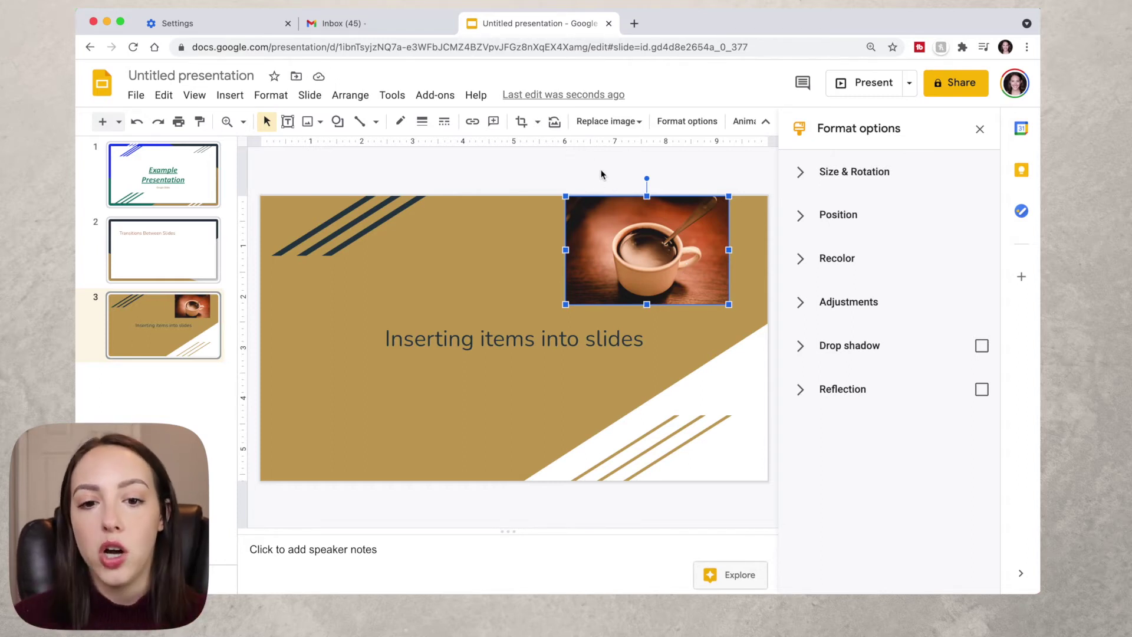
click(517, 286)
click(628, 272)
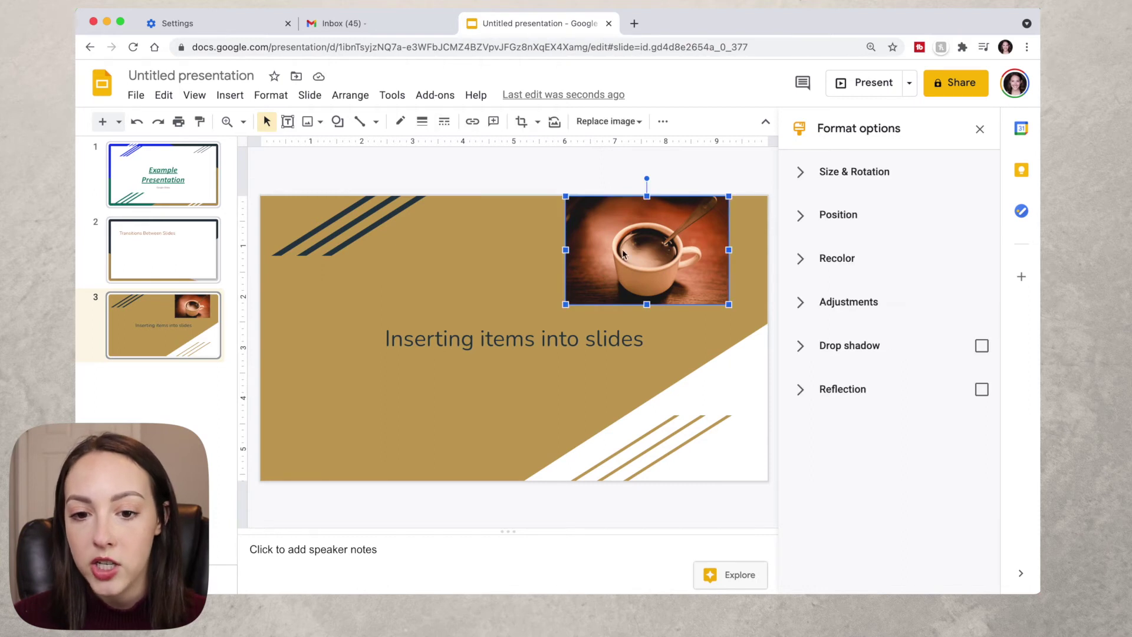
click(639, 122)
click(635, 172)
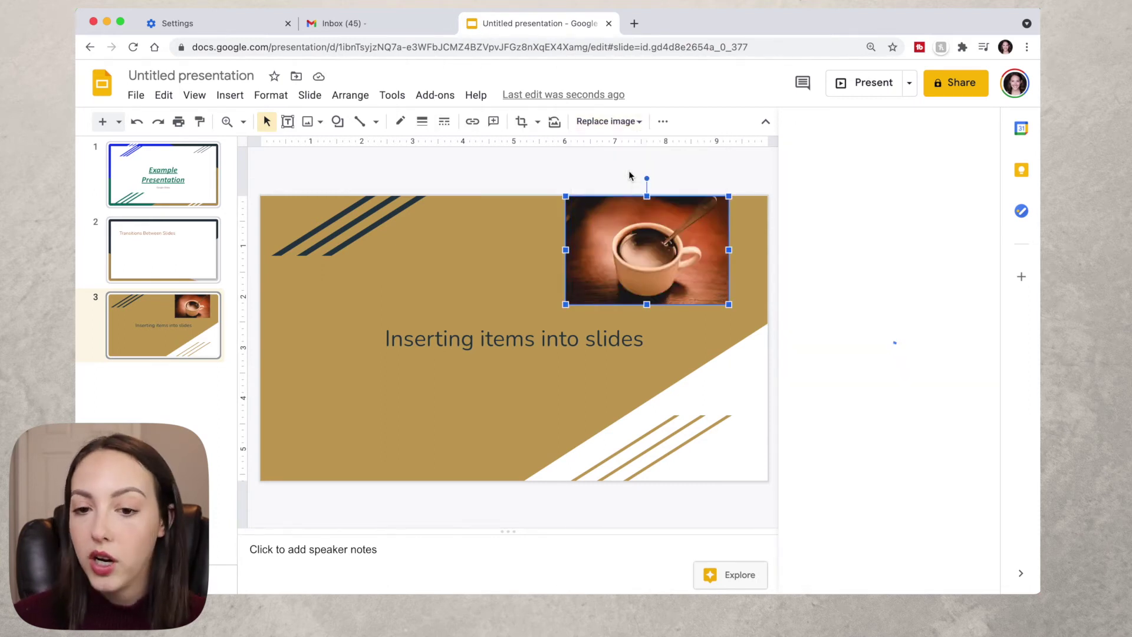
text(coffee mug)
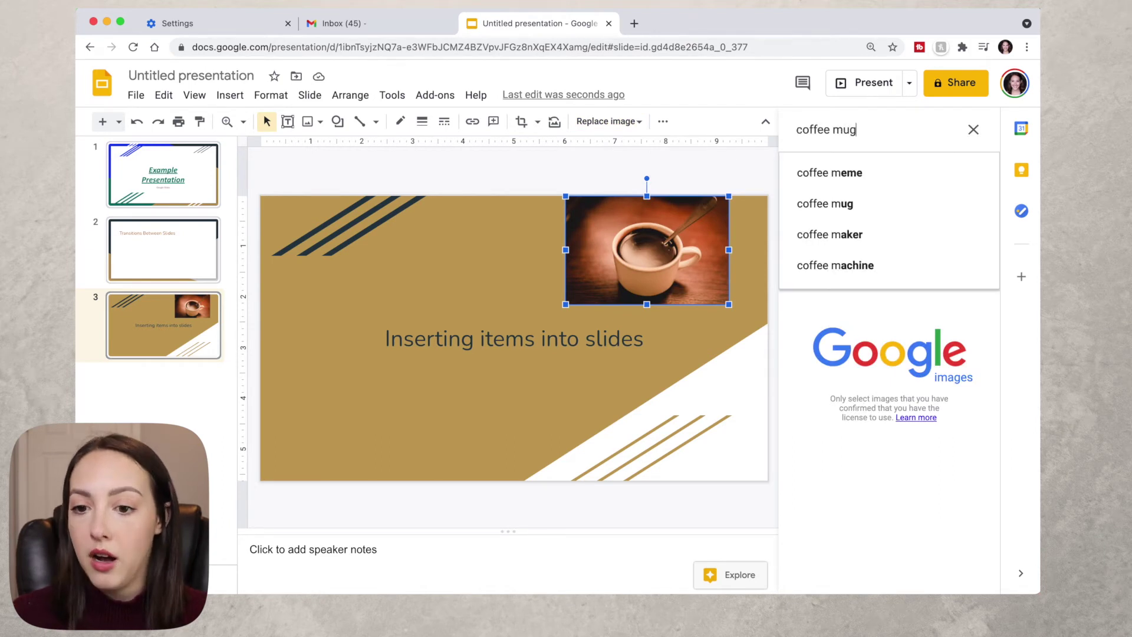
key(Return)
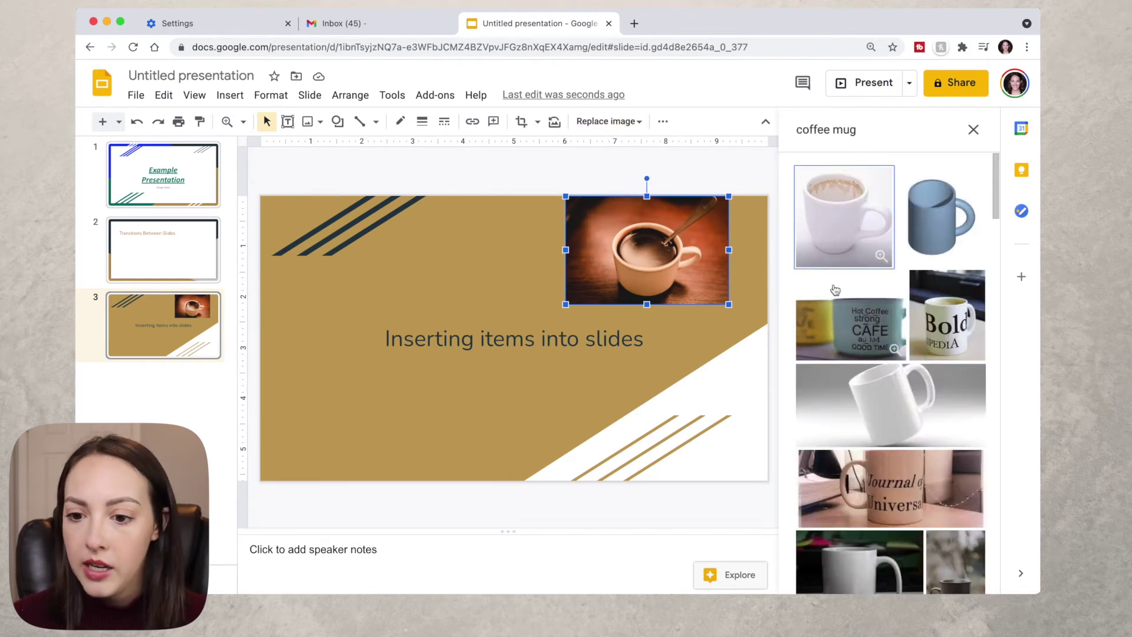
Replace the photo with the white mug on a wooden table result.
scroll(831, 285, down, 3)
scroll(910, 369, down, 5)
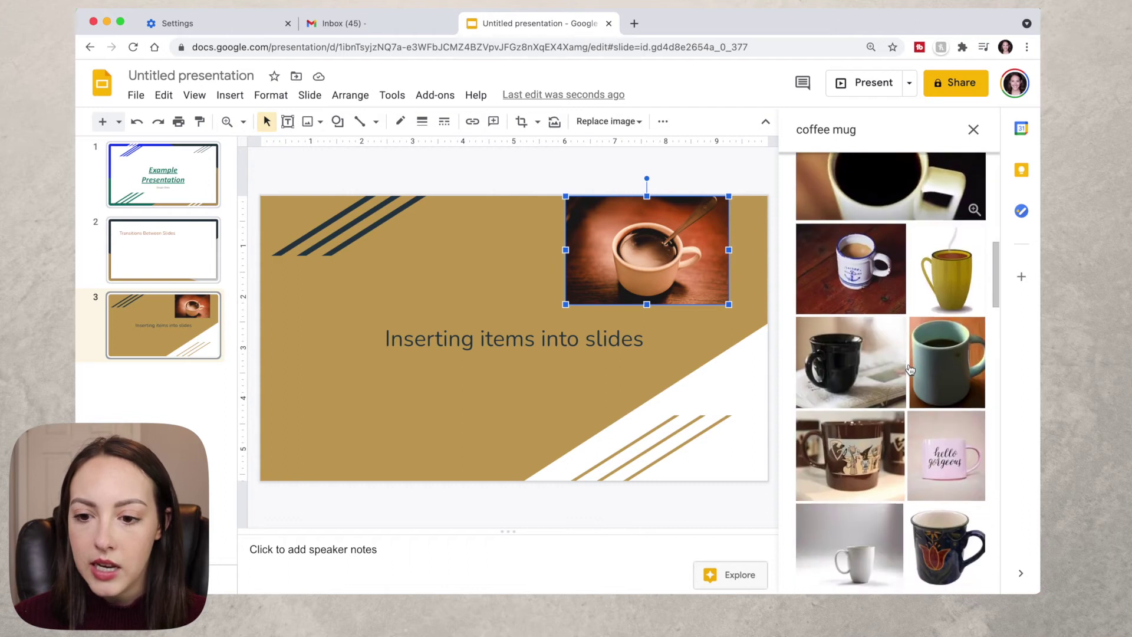
click(857, 281)
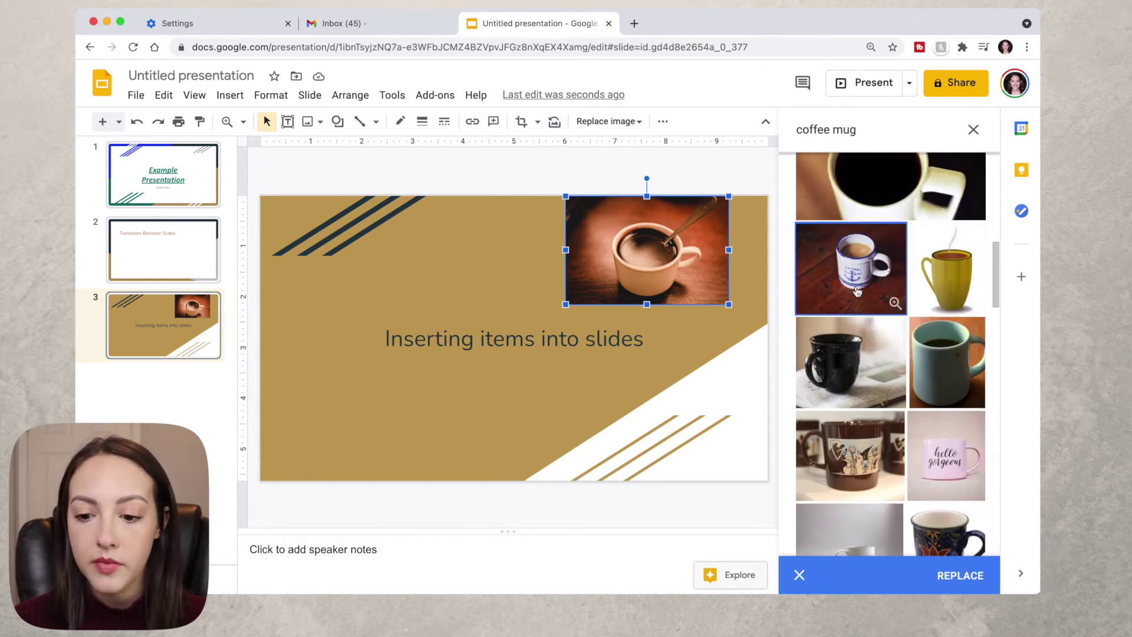
click(961, 575)
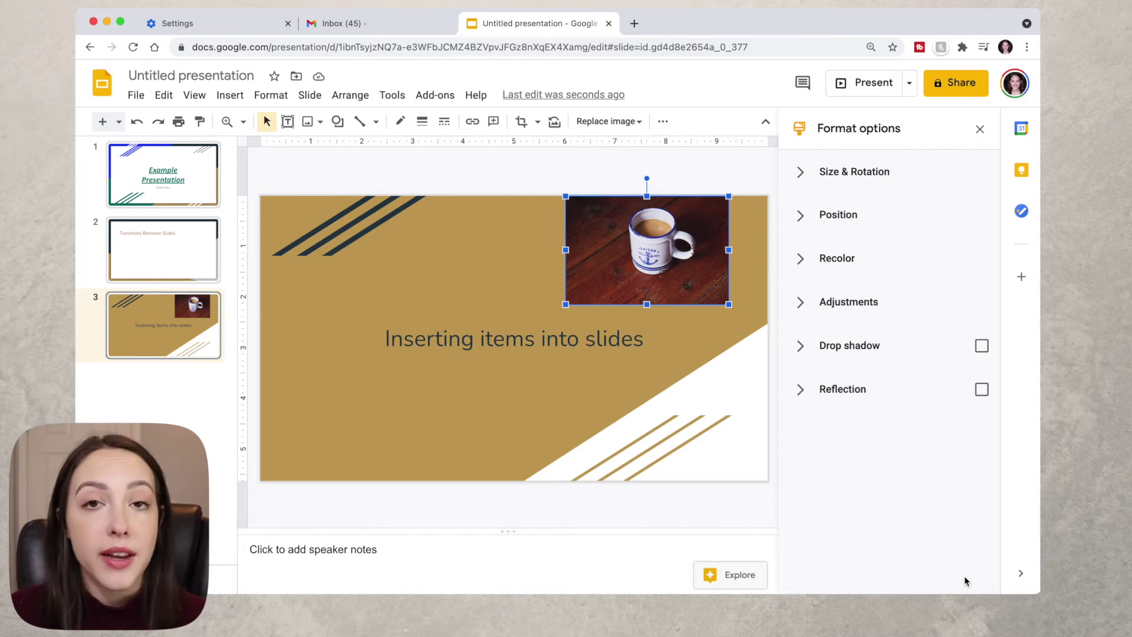
click(522, 122)
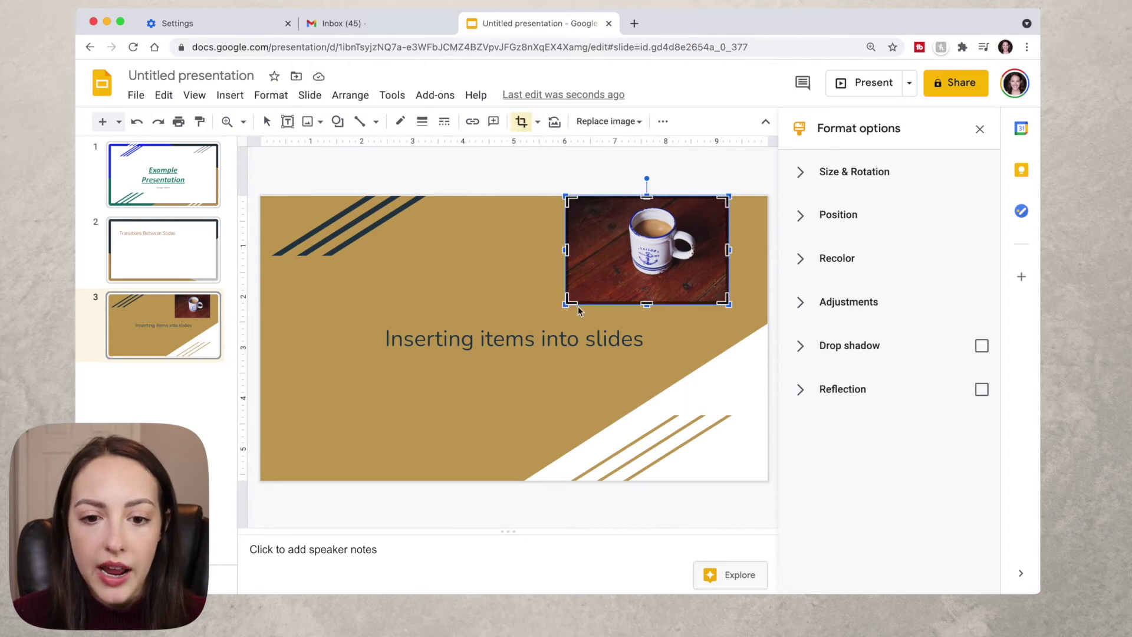
Crop the mug photo tighter by trimming its left, bottom and right edges.
drag(569, 302, 606, 288)
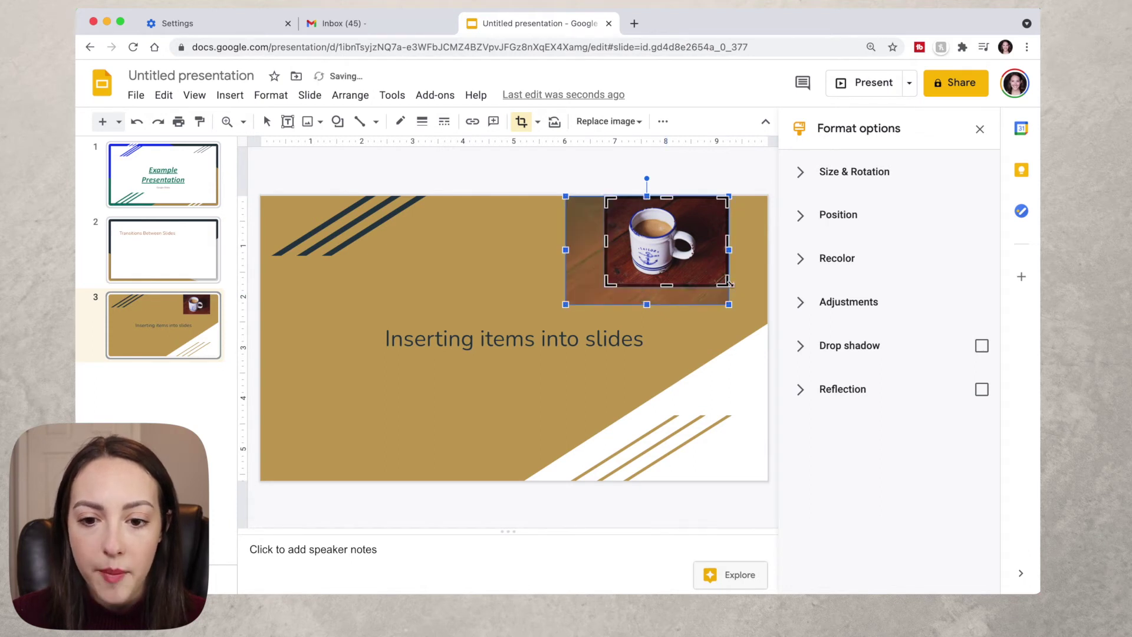
drag(727, 285, 703, 288)
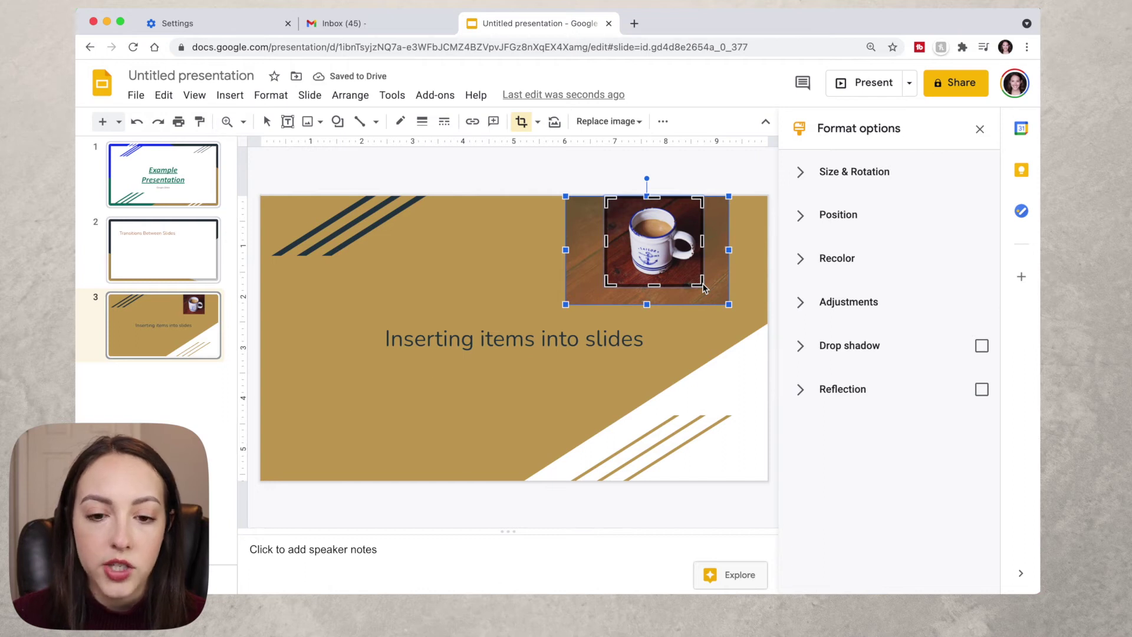
key(Return)
click(462, 247)
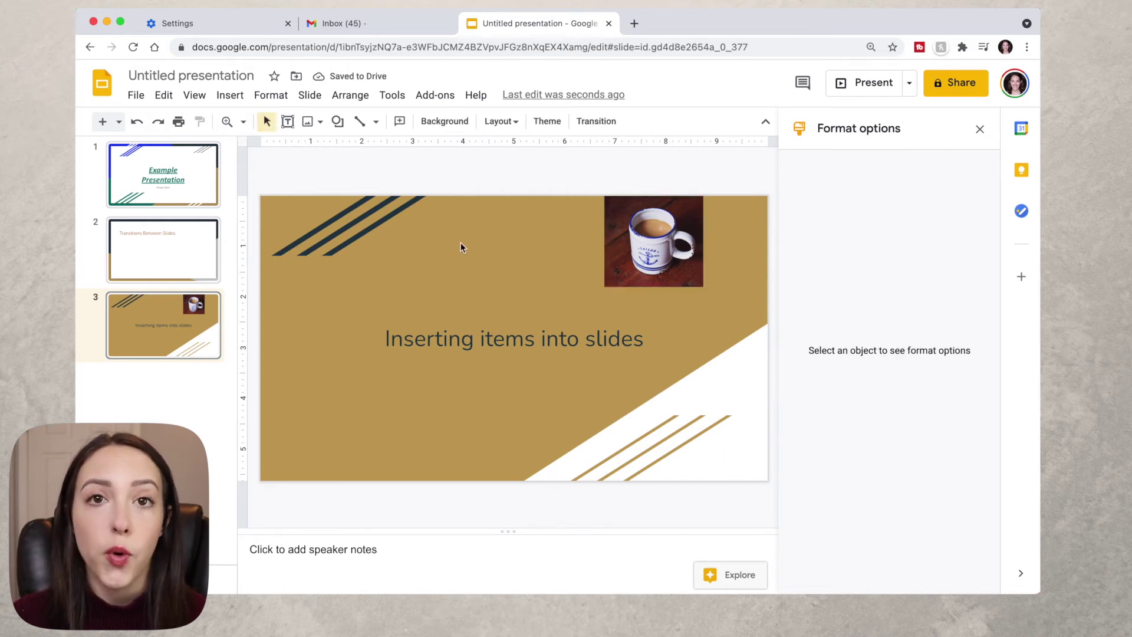
Insert the 'Gmail Tutorial for Beginners' YouTube video found by searching 'gmail for beginners'.
click(230, 95)
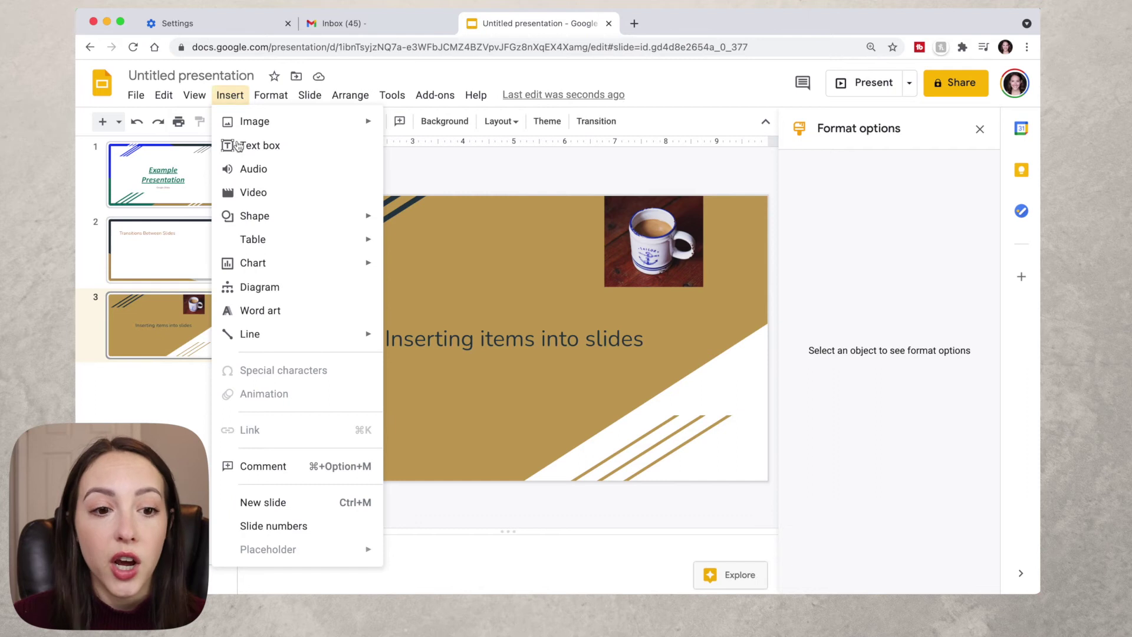
click(268, 191)
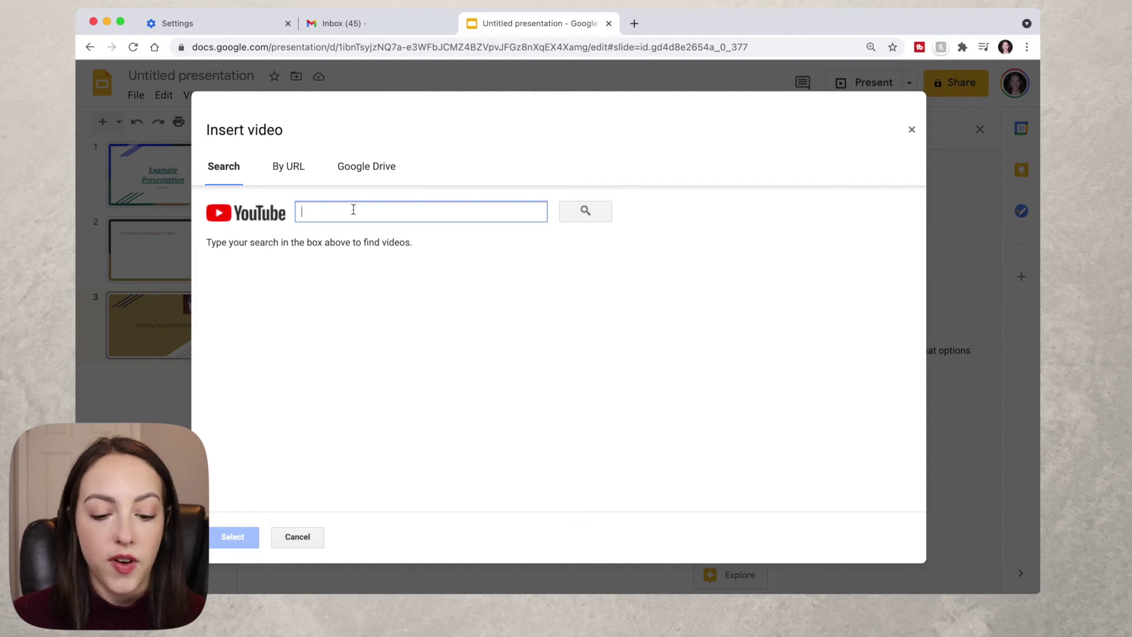
text(gmail for beginners)
key(Return)
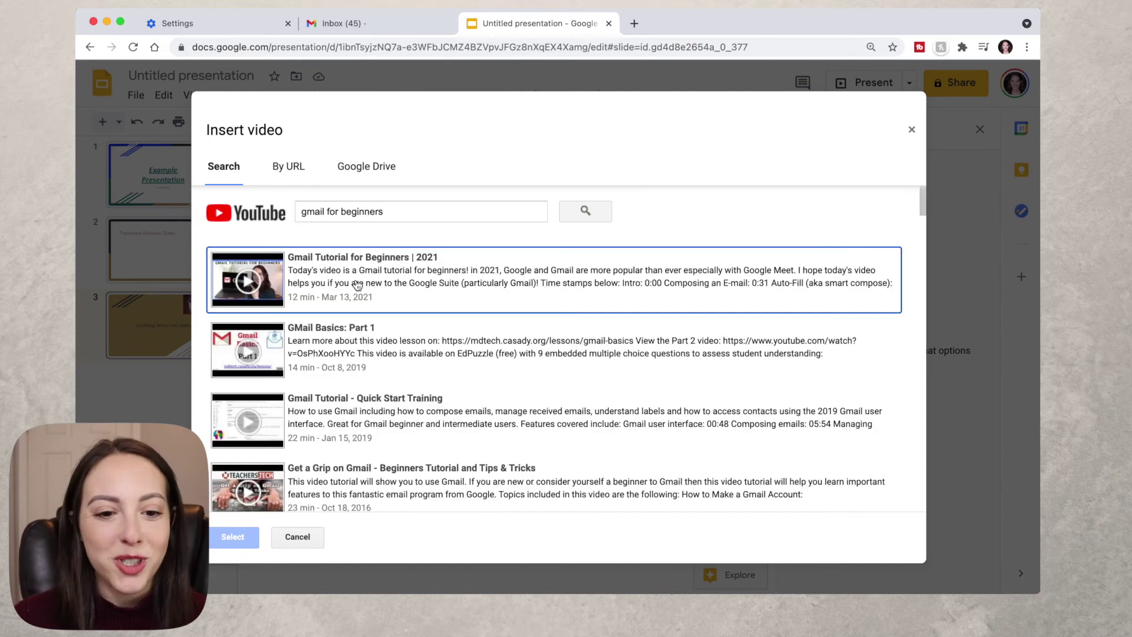
click(304, 283)
click(232, 537)
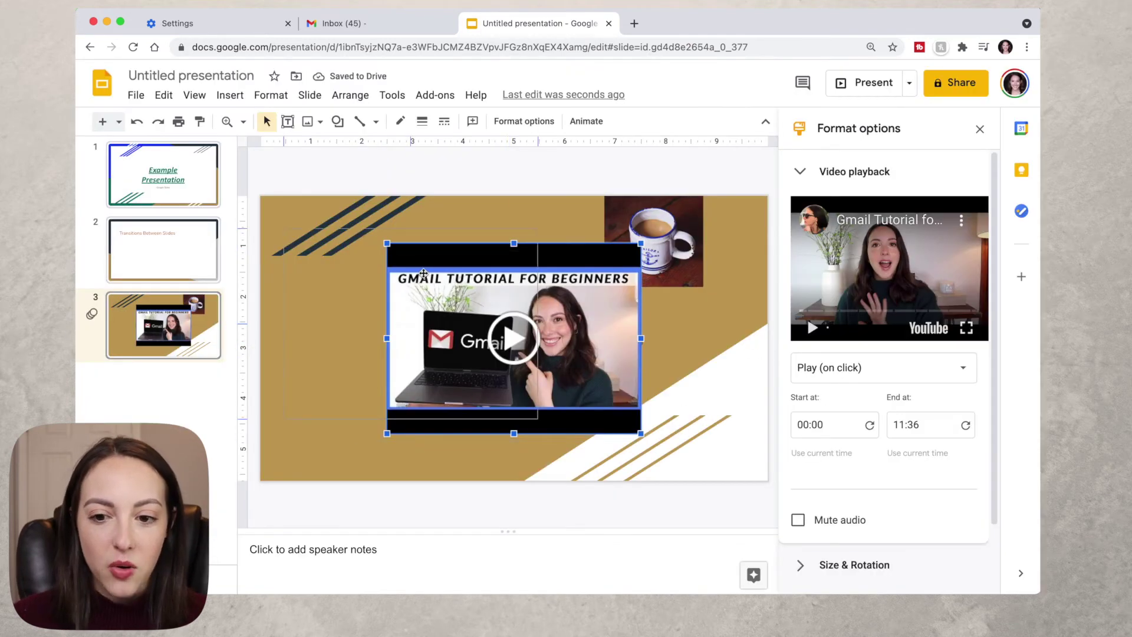
Move the video to the upper left and set it to play automatically.
drag(519, 258, 383, 240)
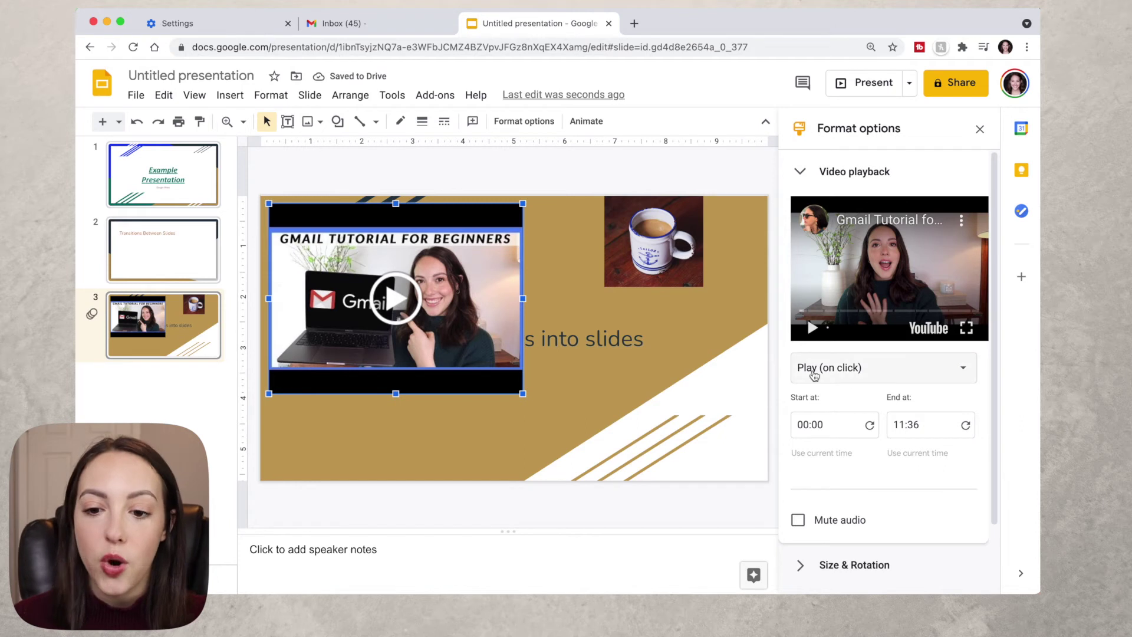
click(859, 370)
click(866, 422)
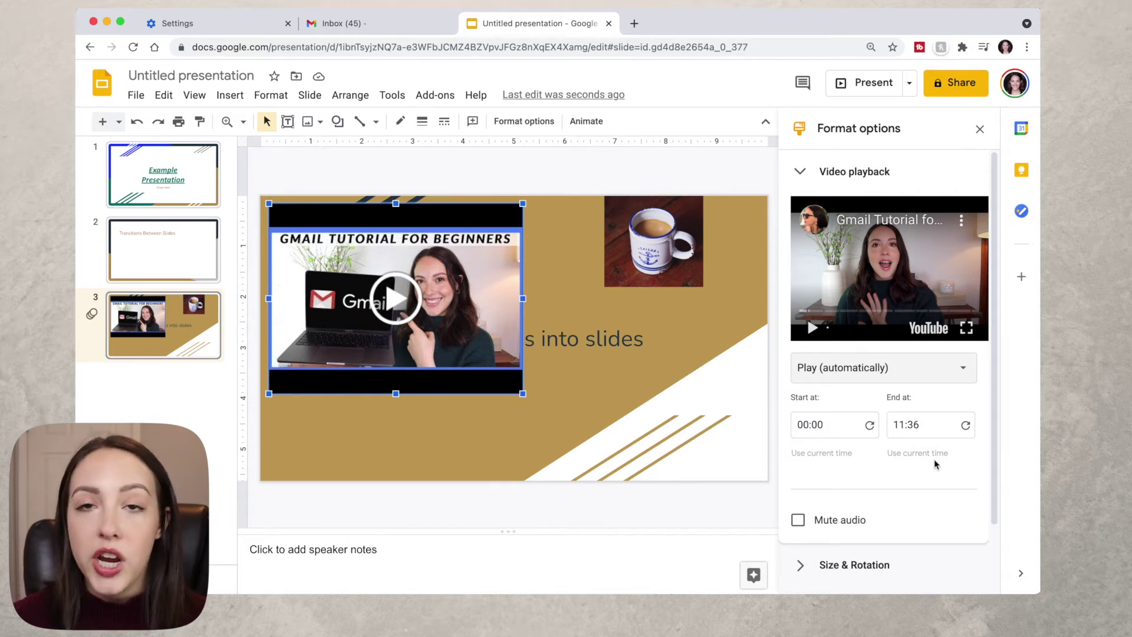
scroll(902, 430, down, 2)
Give the video a 4px border in a chosen colour.
scroll(902, 430, up, 2)
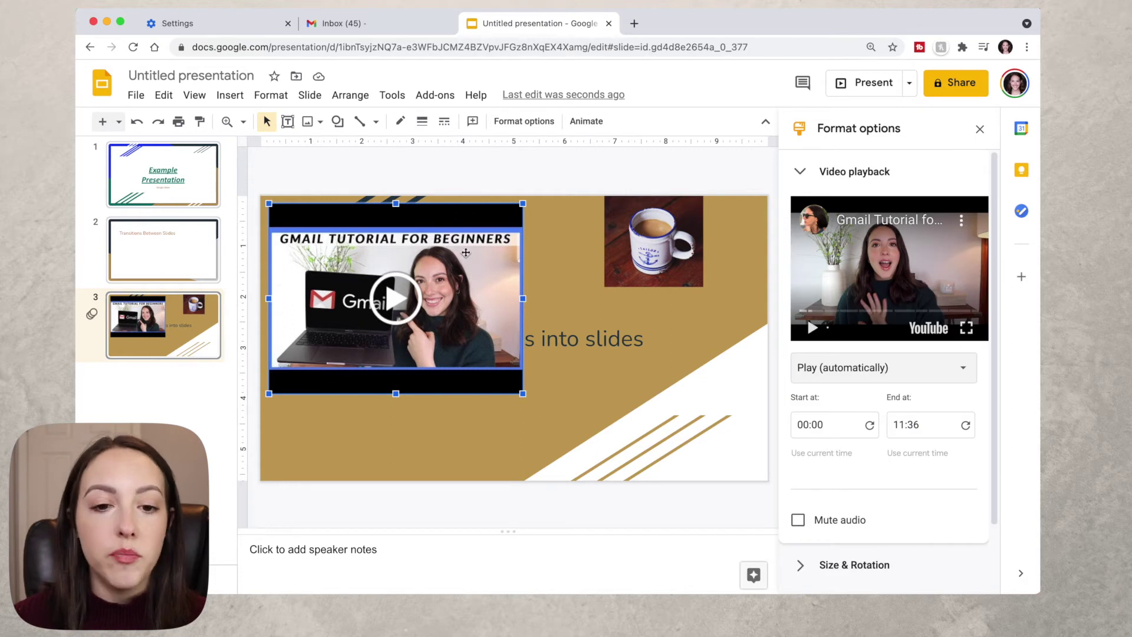
click(423, 126)
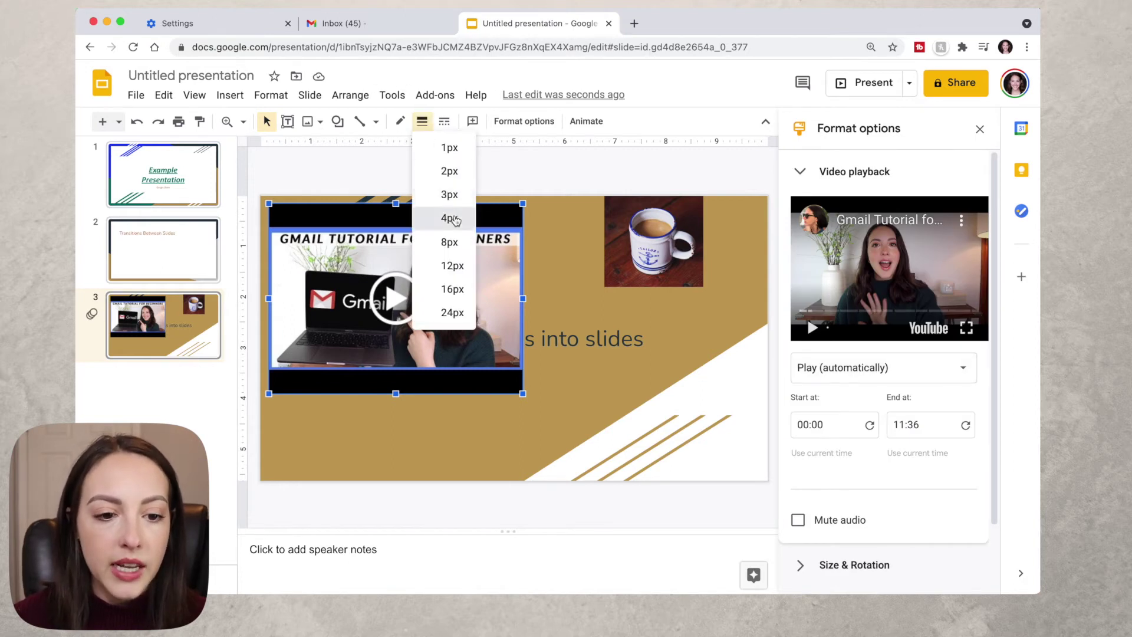
click(449, 218)
click(412, 134)
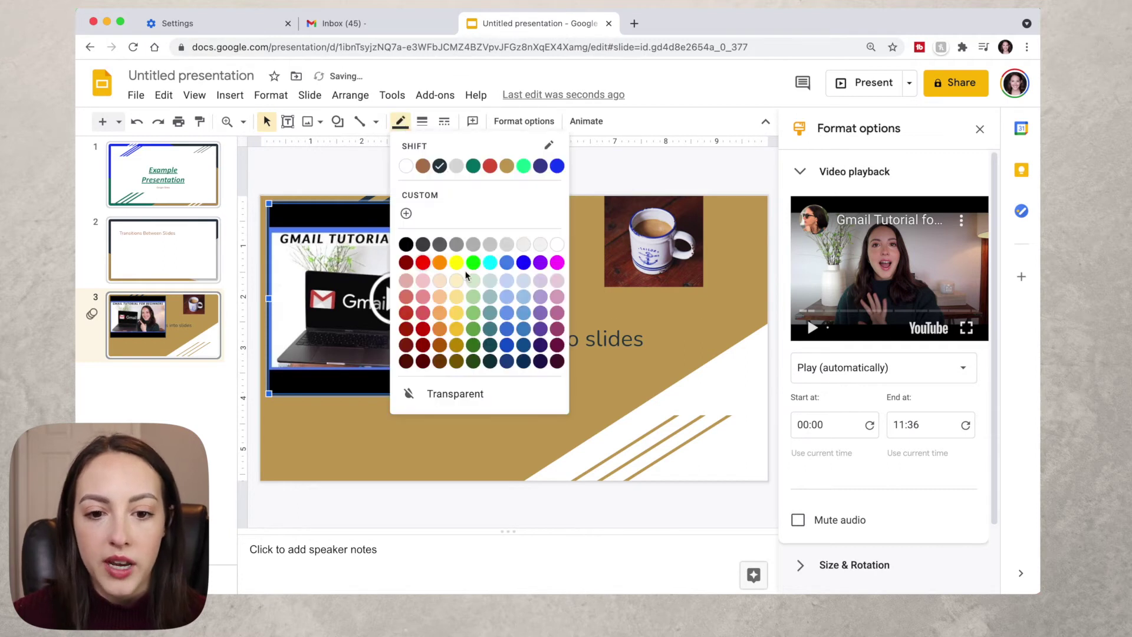
click(555, 244)
click(579, 244)
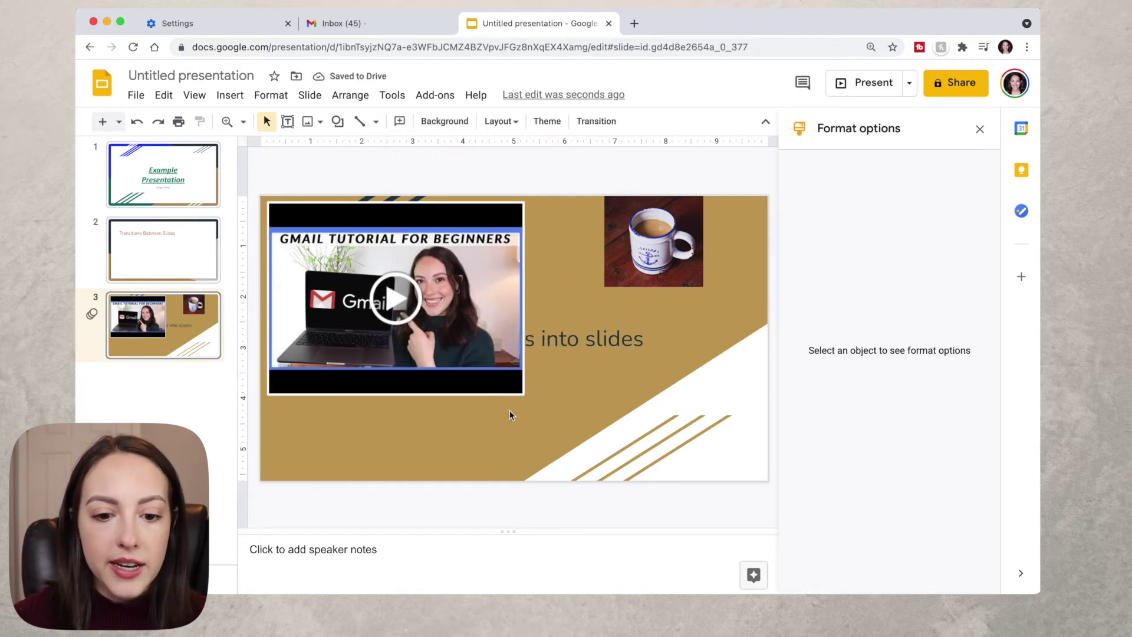
Shrink the video by dragging its bottom-right corner toward the upper left.
click(495, 389)
drag(522, 394, 464, 349)
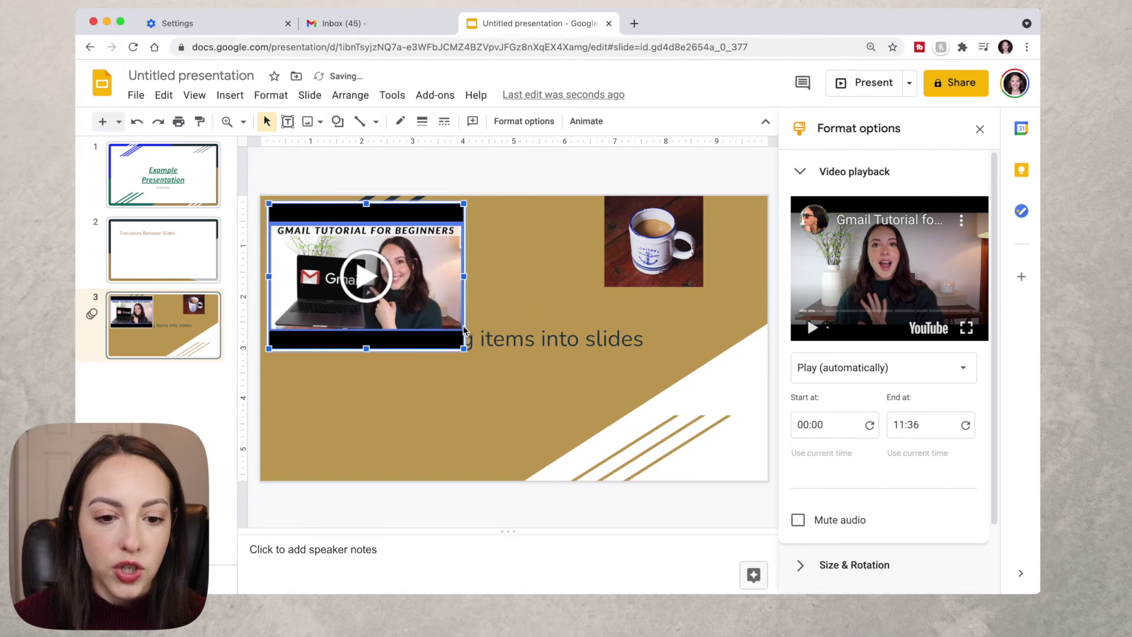
click(556, 285)
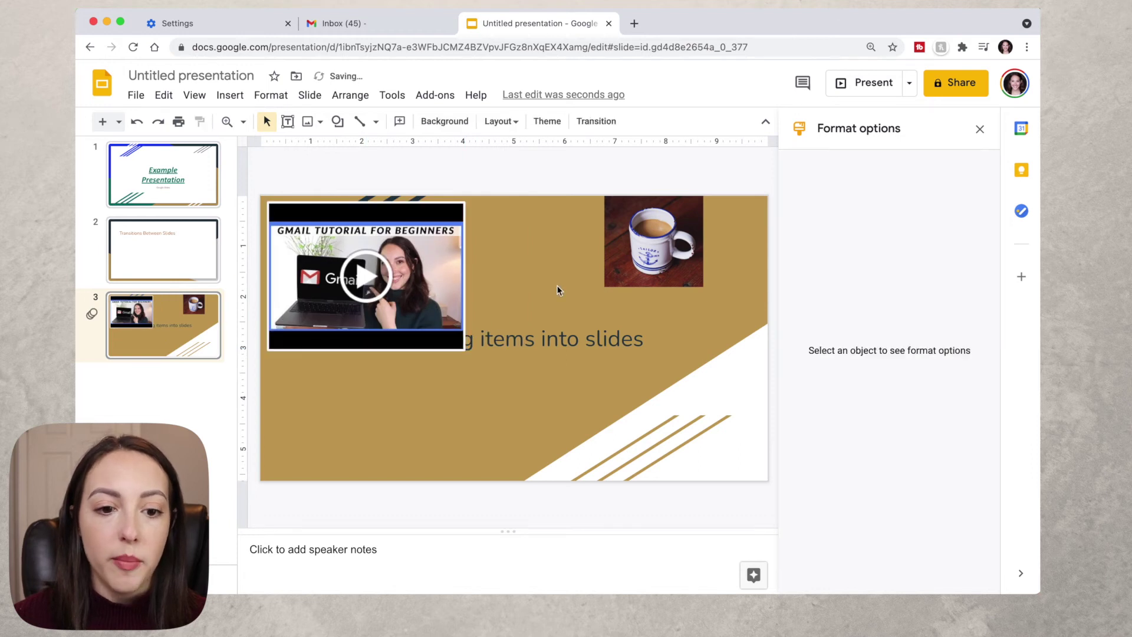
click(429, 232)
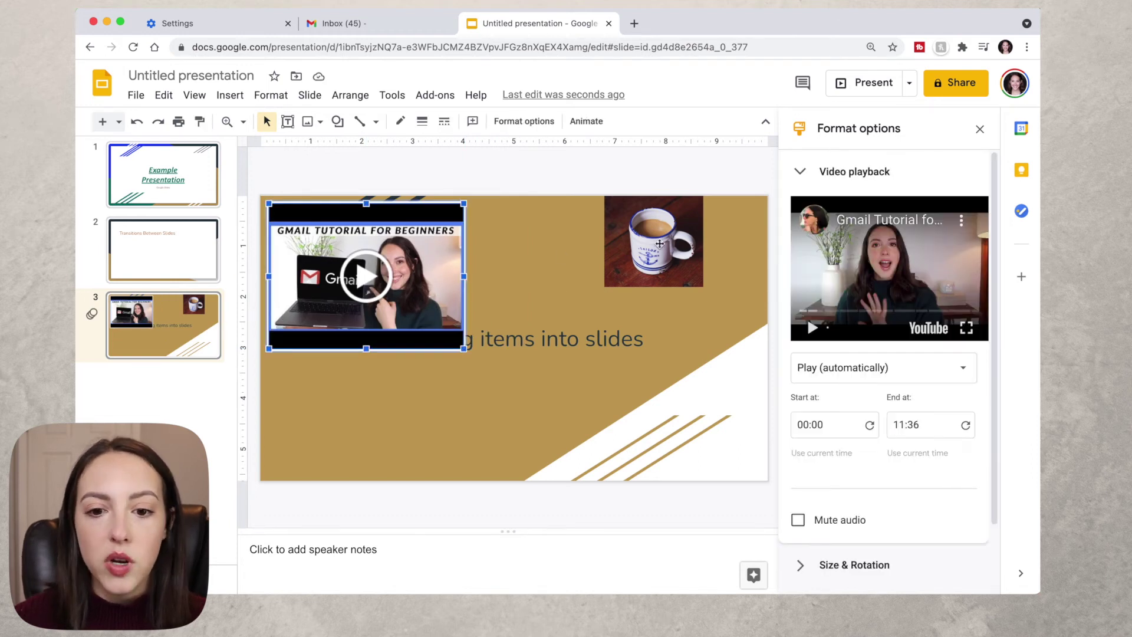